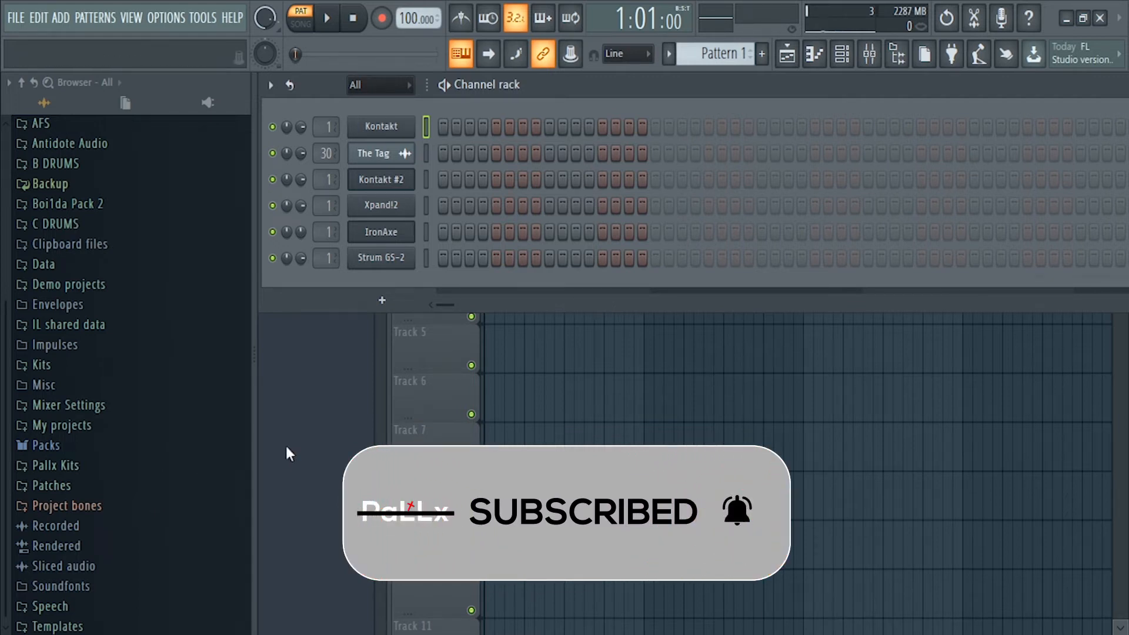
- Import the Oblique guit3 MIDI from the Apotheosis Sample Pack Pt. 1 Midi folder in Pallx Kits into the Kontakt channel
{"action": "left_click", "coordinate": [78, 469]}
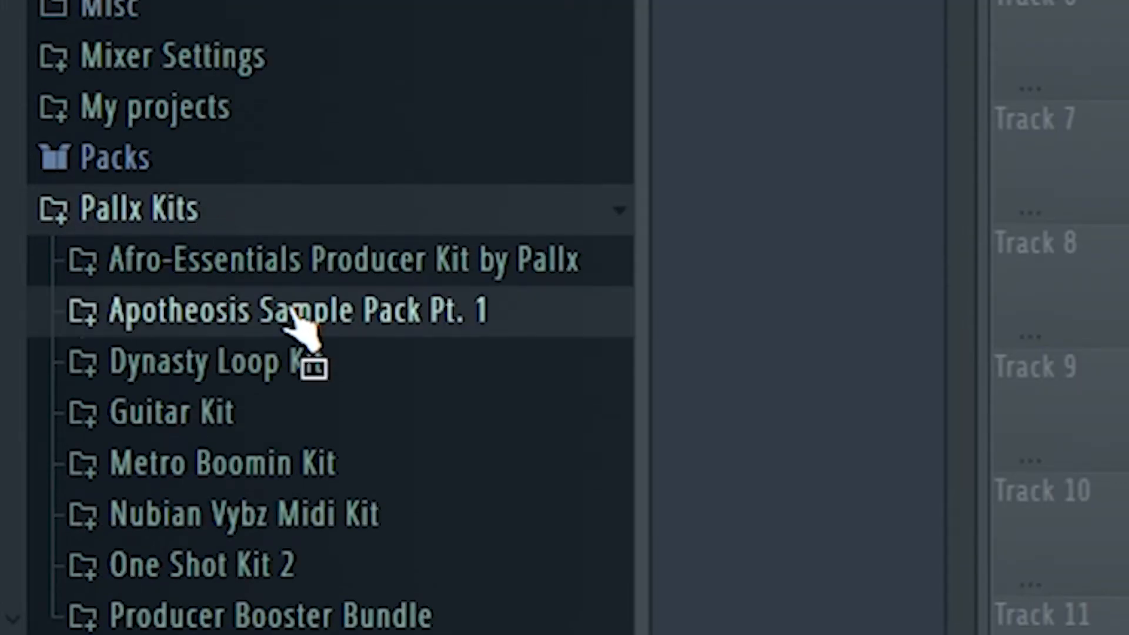
{"action": "left_click", "coordinate": [291, 312]}
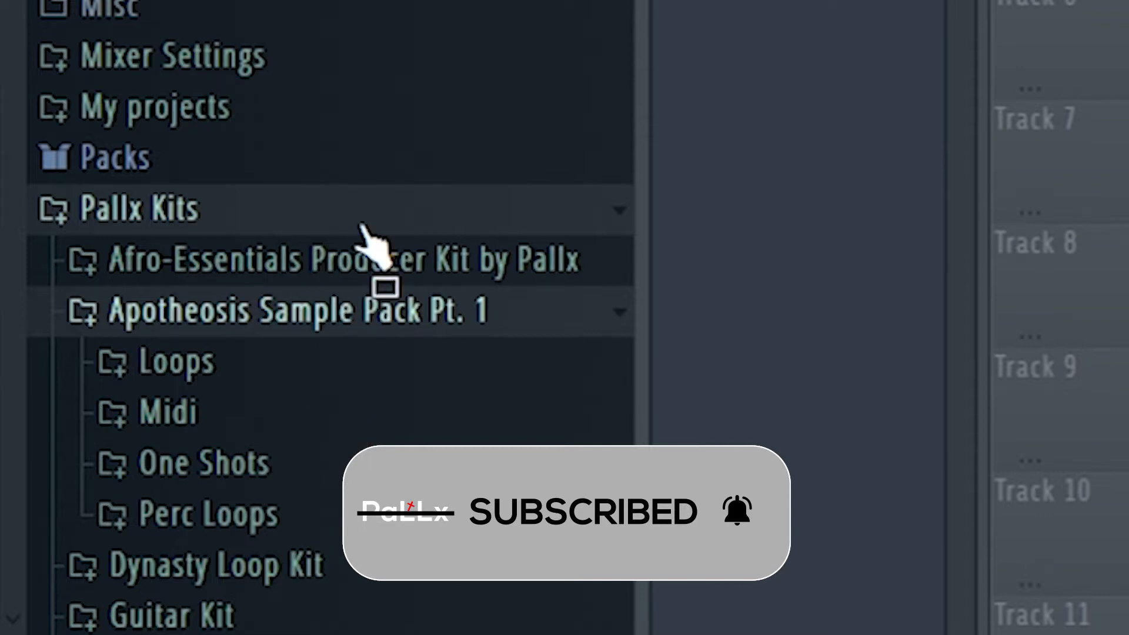
{"action": "left_click", "coordinate": [217, 429]}
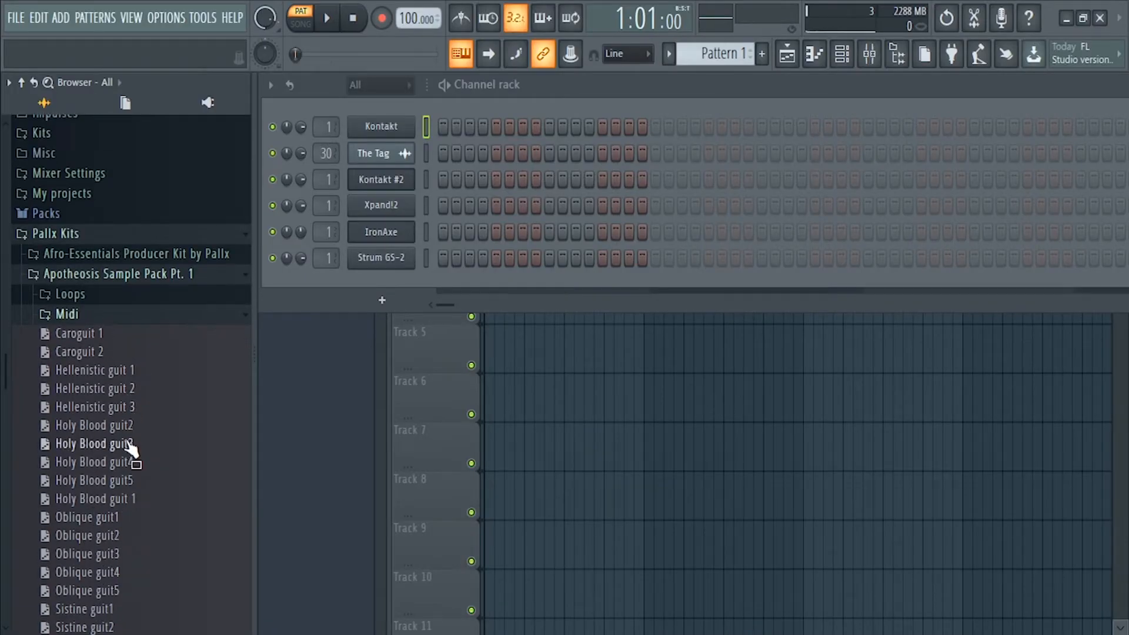
{"action": "left_click_drag", "start_coordinate": [104, 555], "coordinate": [404, 148]}
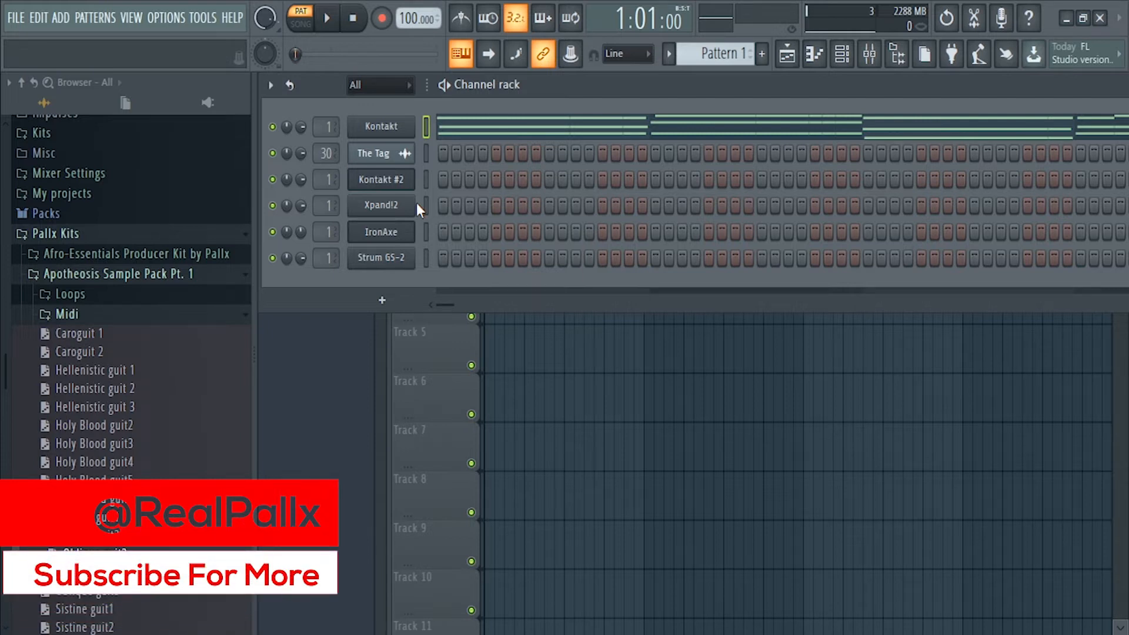
- Open the Kontakt channel's notes in the piano roll and play back the imported chords
{"action": "left_click", "coordinate": [472, 133]}
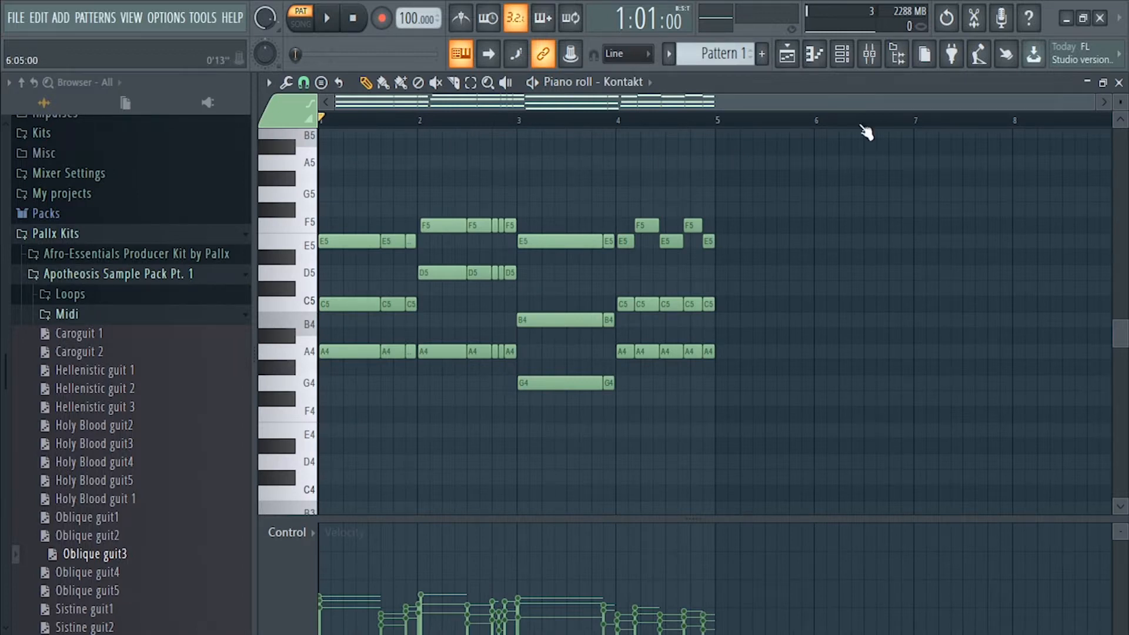
{"action": "left_click_drag", "start_coordinate": [1097, 102], "coordinate": [853, 119]}
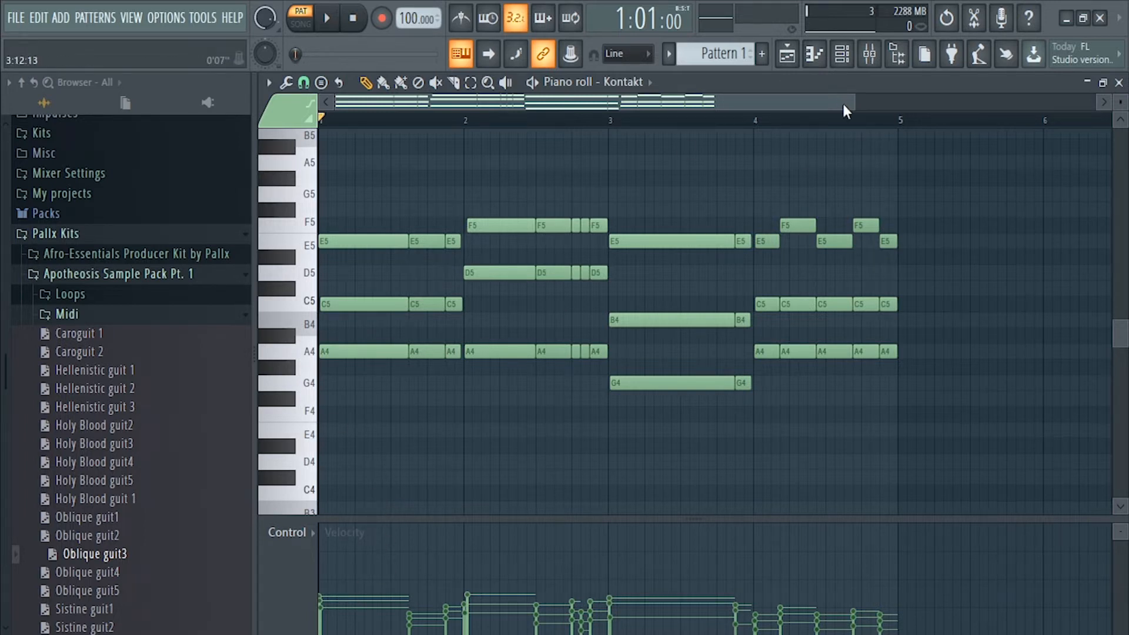
{"action": "left_click_drag", "start_coordinate": [853, 102], "coordinate": [715, 112]}
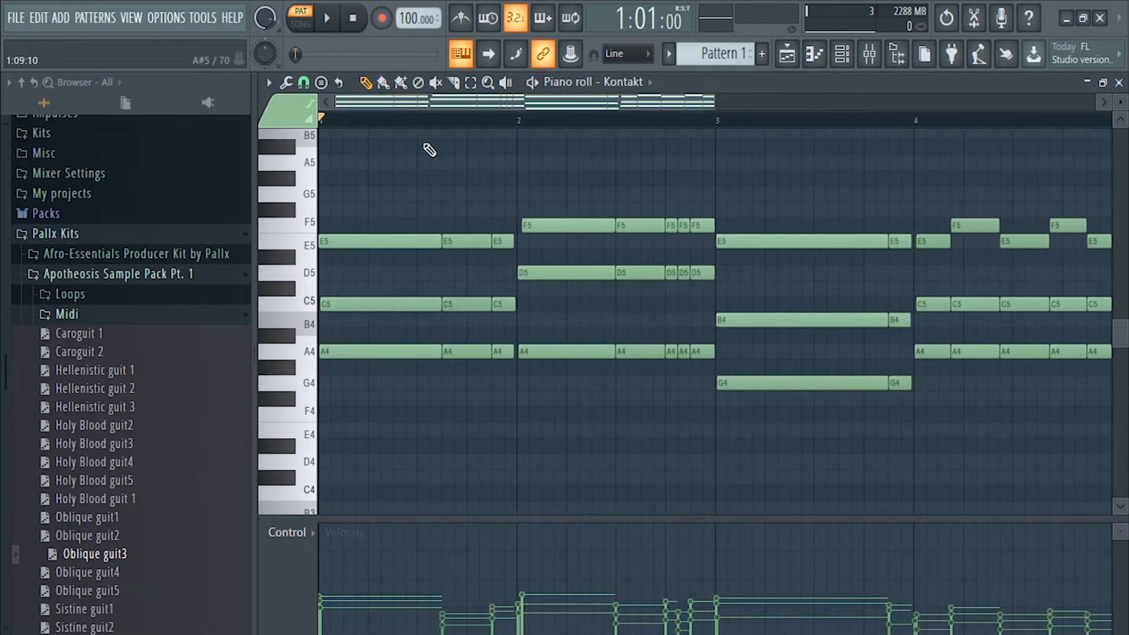
{"action": "left_click", "coordinate": [327, 21]}
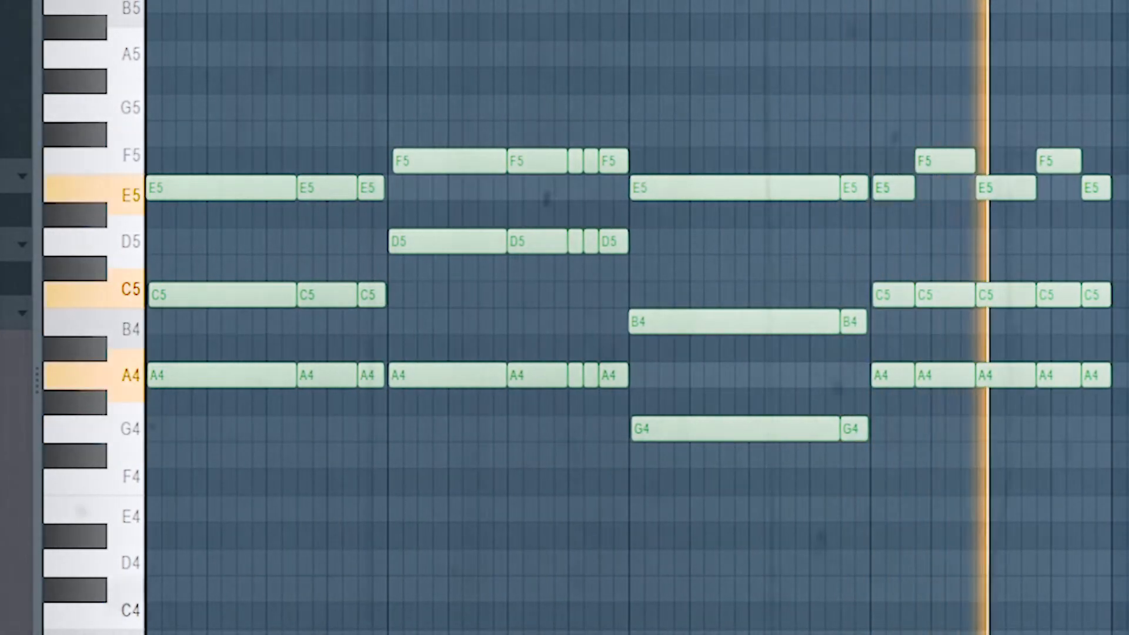
{"action": "left_click", "coordinate": [363, 19]}
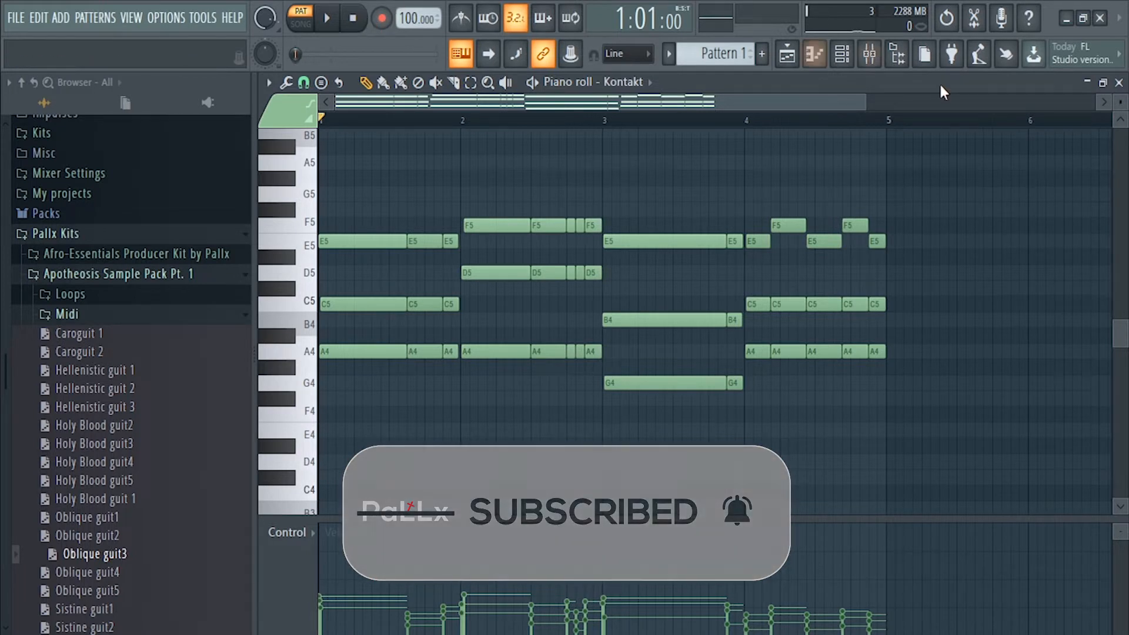
- Raise the velocity of all the imported notes to the maximum and play back the pattern
{"action": "left_click_drag", "start_coordinate": [865, 104], "coordinate": [554, 104]}
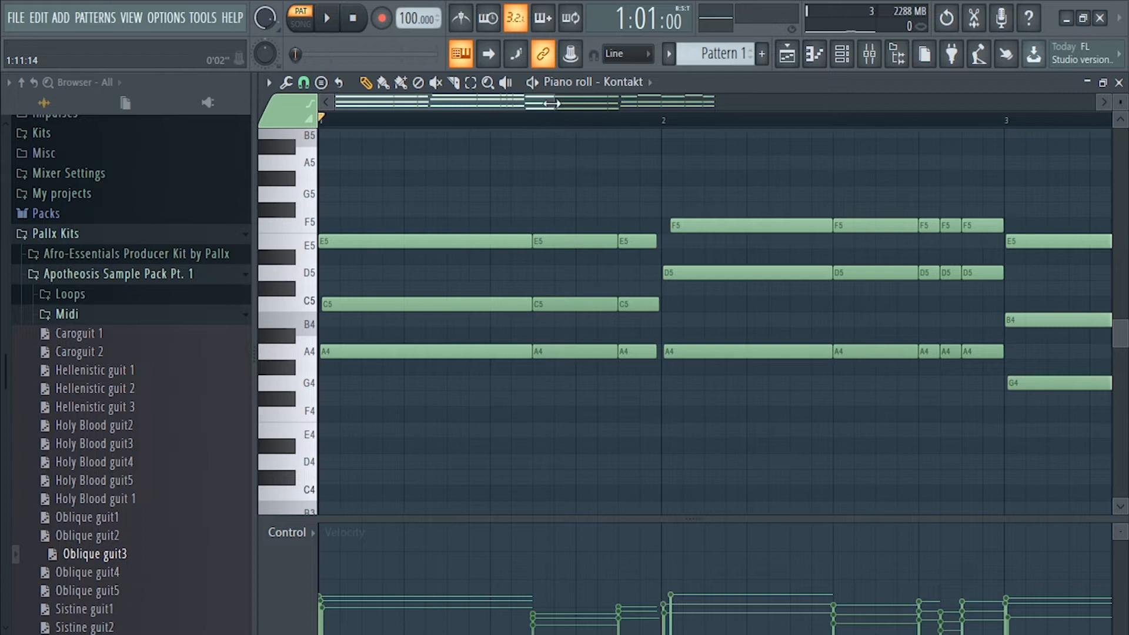
{"action": "left_click_drag", "start_coordinate": [554, 101], "coordinate": [914, 104]}
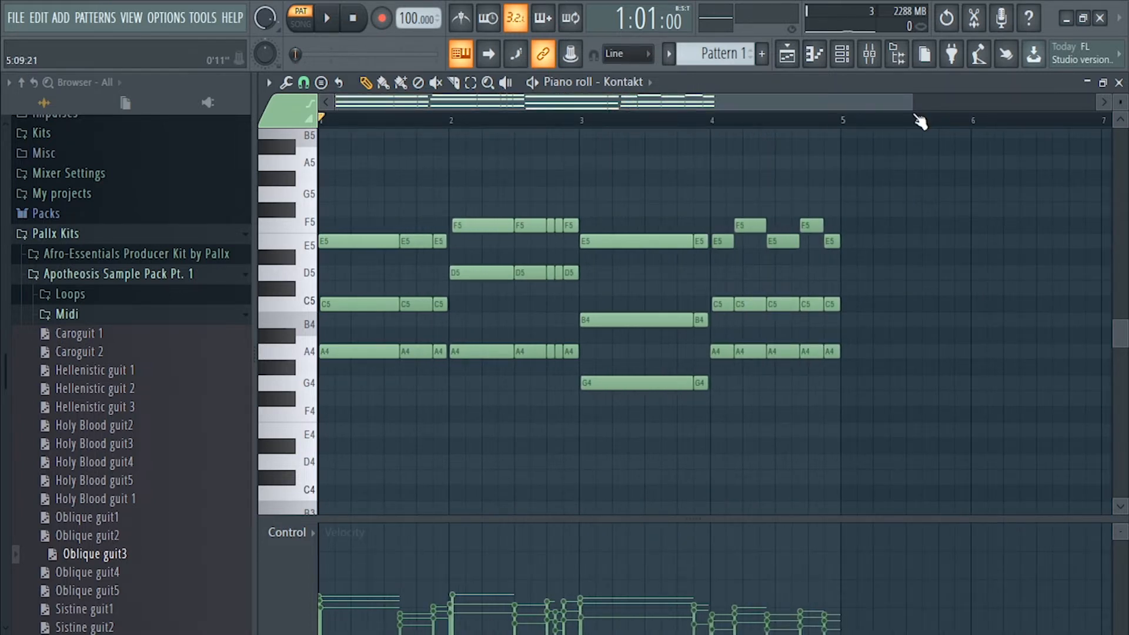
{"action": "key", "text": "ctrl+a"}
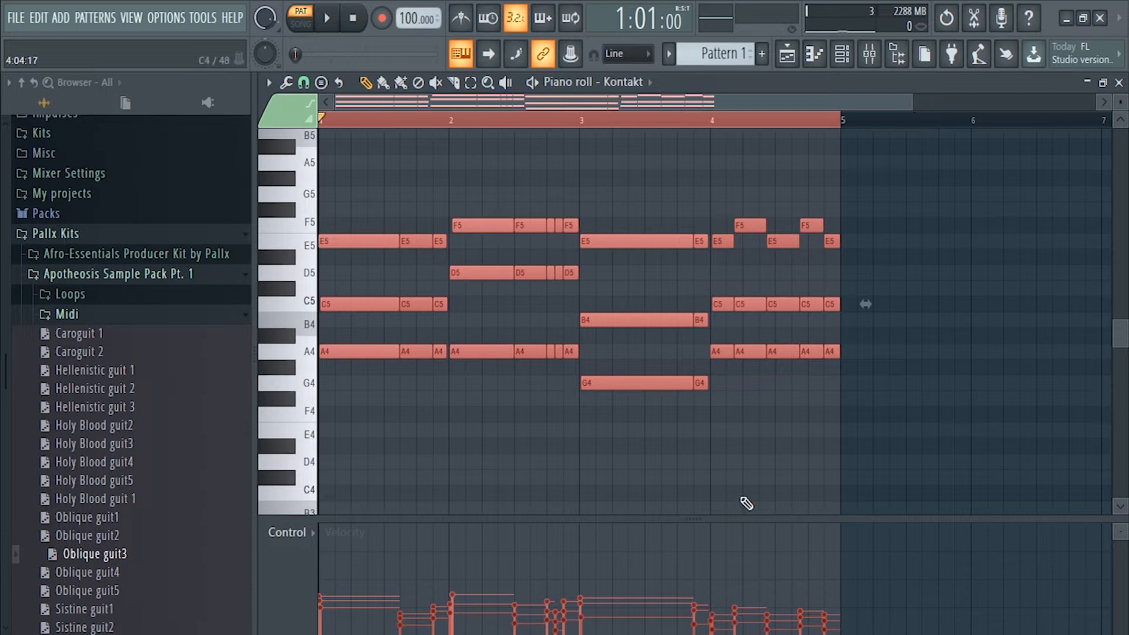
{"action": "scroll", "coordinate": [711, 540], "scroll_direction": "up", "scroll_amount": 3}
{"action": "scroll", "coordinate": [712, 539], "scroll_direction": "down", "scroll_amount": 4}
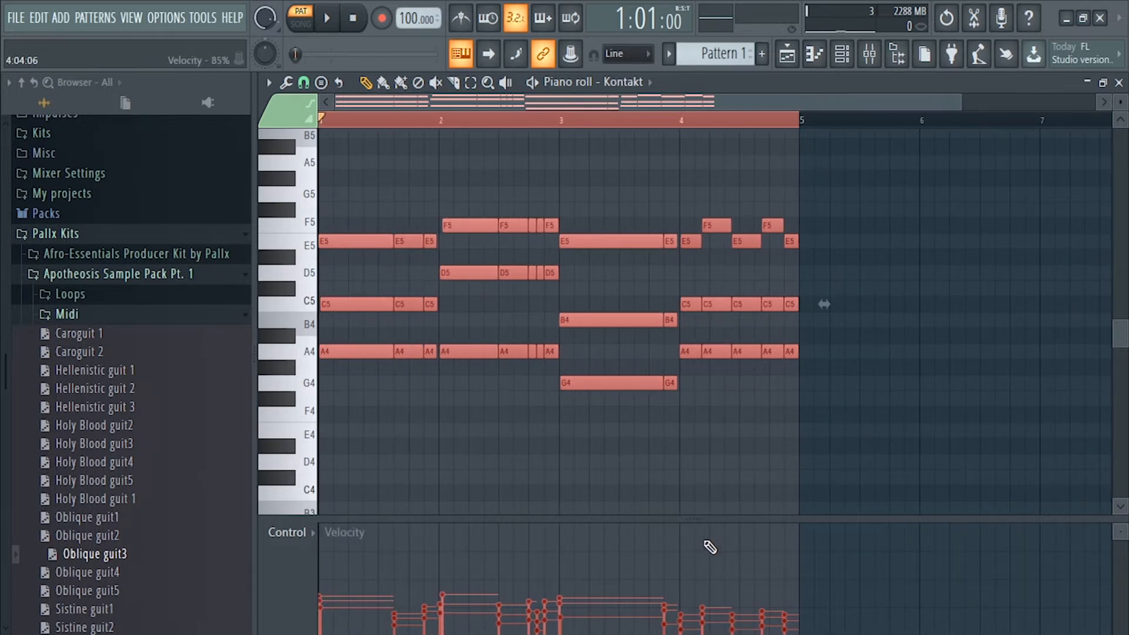
{"action": "scroll", "coordinate": [708, 544], "scroll_direction": "up", "scroll_amount": 5}
{"action": "scroll", "coordinate": [678, 408], "scroll_direction": "down", "scroll_amount": 3}
{"action": "scroll", "coordinate": [657, 492], "scroll_direction": "up", "scroll_amount": 12}
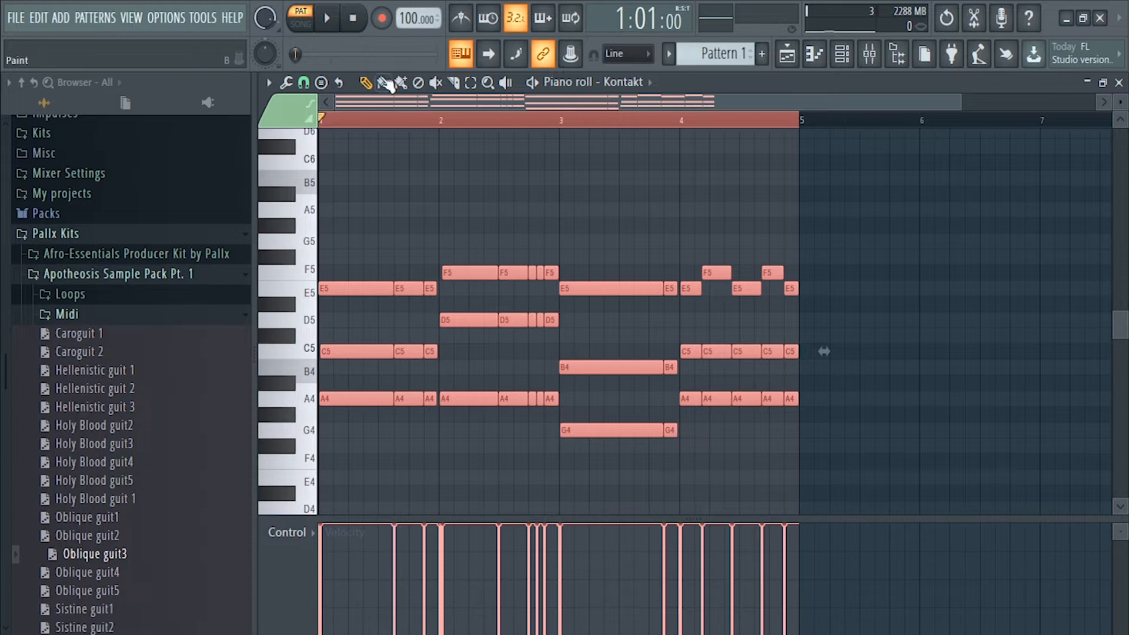
{"action": "left_click", "coordinate": [327, 18]}
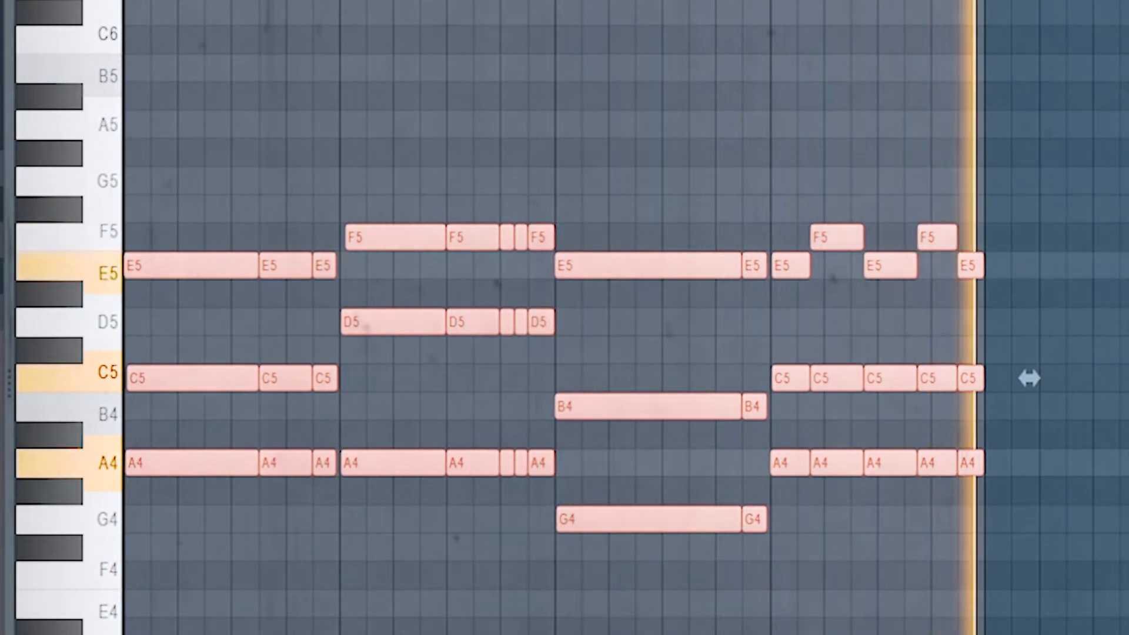
- Undo all the velocity increases on the imported notes, and redo the MIDI import undone along with them
{"action": "key", "text": "ctrl+alt+z"}
{"action": "key", "text": "ctrl+alt+z"}
{"action": "key", "text": "ctrl+alt+z"}
{"action": "key", "text": "ctrl+alt+z"}
{"action": "key", "text": "ctrl+alt+z"}
{"action": "key", "text": "ctrl+alt+z"}
{"action": "key", "text": "ctrl+alt+z"}
{"action": "key", "text": "ctrl+alt+z"}
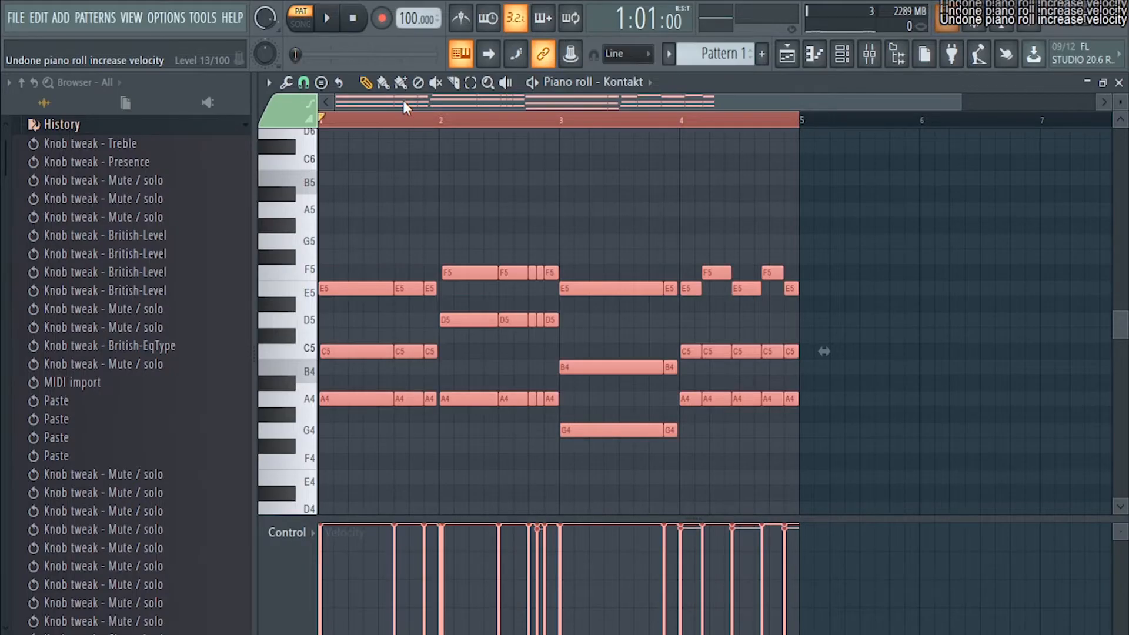
{"action": "key", "text": "ctrl+alt+z"}
{"action": "key", "text": "ctrl+alt+z"}
{"action": "key", "text": "ctrl+alt+z"}
{"action": "key", "text": "ctrl+alt+z"}
{"action": "key", "text": "ctrl+alt+z"}
{"action": "key", "text": "ctrl+alt+z"}
{"action": "key", "text": "ctrl+alt+z"}
{"action": "key", "text": "ctrl+alt+z"}
{"action": "key", "text": "ctrl+alt+z"}
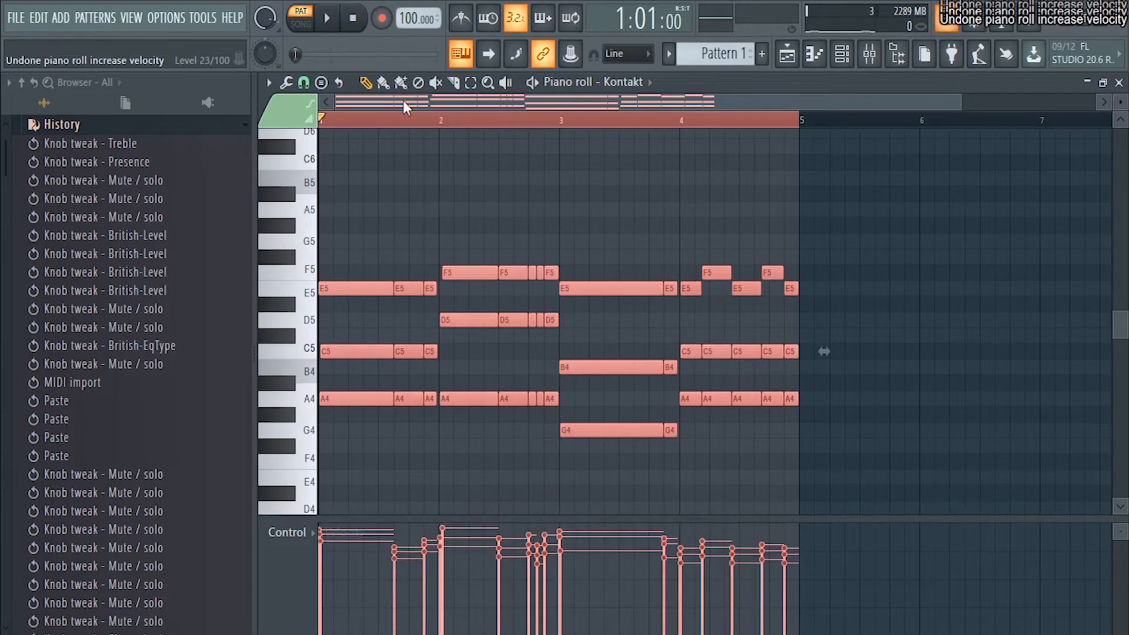
{"action": "key", "text": "ctrl+alt+z"}
{"action": "key", "text": "ctrl+alt+z"}
{"action": "key", "text": "ctrl+alt+z"}
{"action": "key", "text": "ctrl+alt+z"}
{"action": "key", "text": "ctrl+alt+z"}
{"action": "key", "text": "ctrl+alt+z"}
{"action": "key", "text": "ctrl+alt+z"}
{"action": "key", "text": "ctrl+alt+z"}
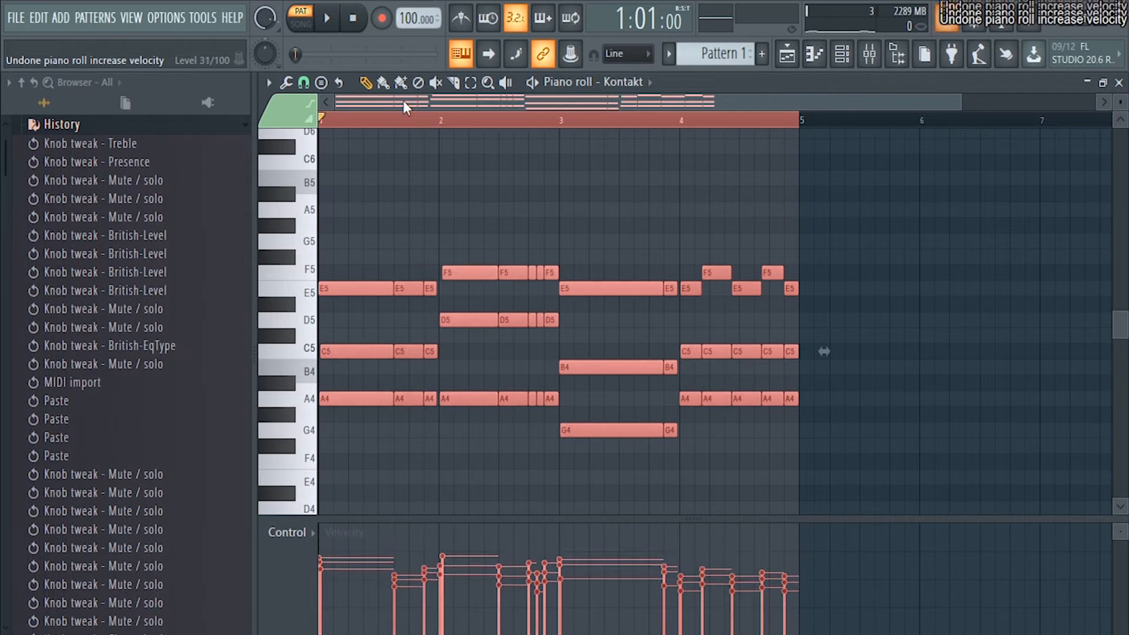
{"action": "key", "text": "ctrl+alt+z"}
{"action": "key", "text": "ctrl+alt+z"}
{"action": "key", "text": "ctrl+alt+z"}
{"action": "key", "text": "ctrl+alt+z"}
{"action": "key", "text": "ctrl+alt+z"}
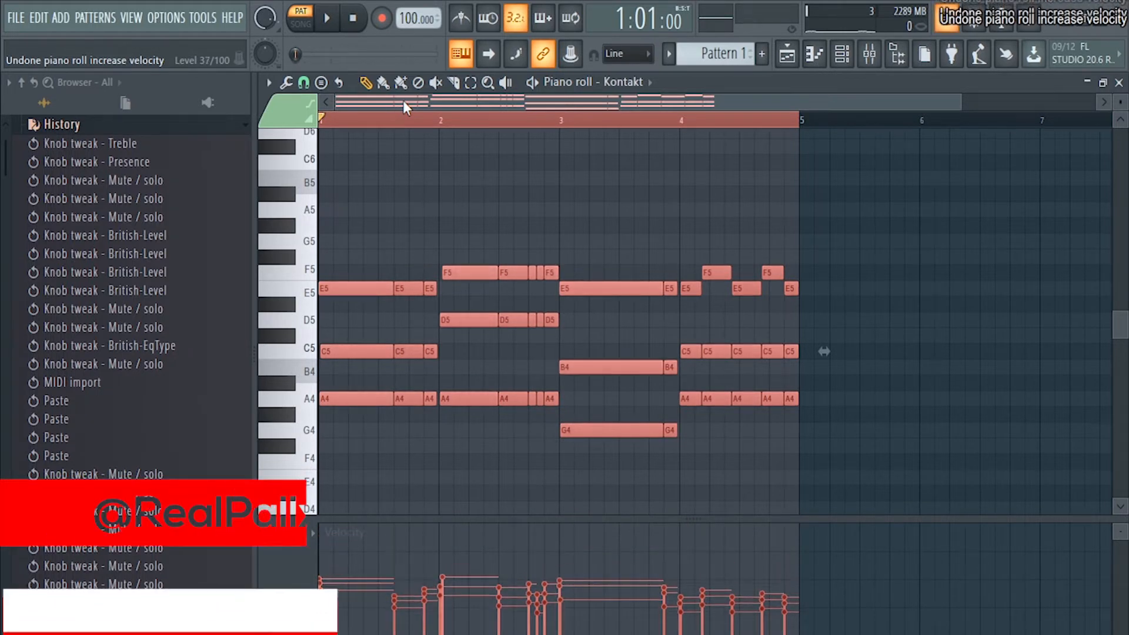
{"action": "key", "text": "ctrl+alt+z"}
{"action": "key", "text": "ctrl+alt+z"}
{"action": "key", "text": "ctrl+alt+z"}
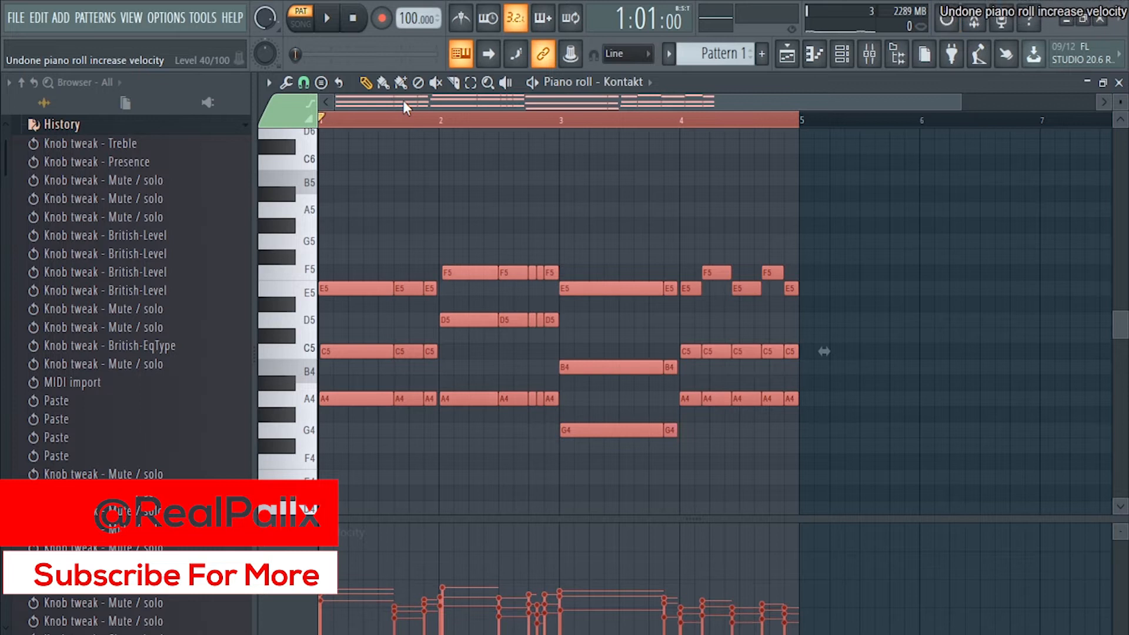
{"action": "key", "text": "ctrl+alt+z"}
{"action": "key", "text": "ctrl+alt+z"}
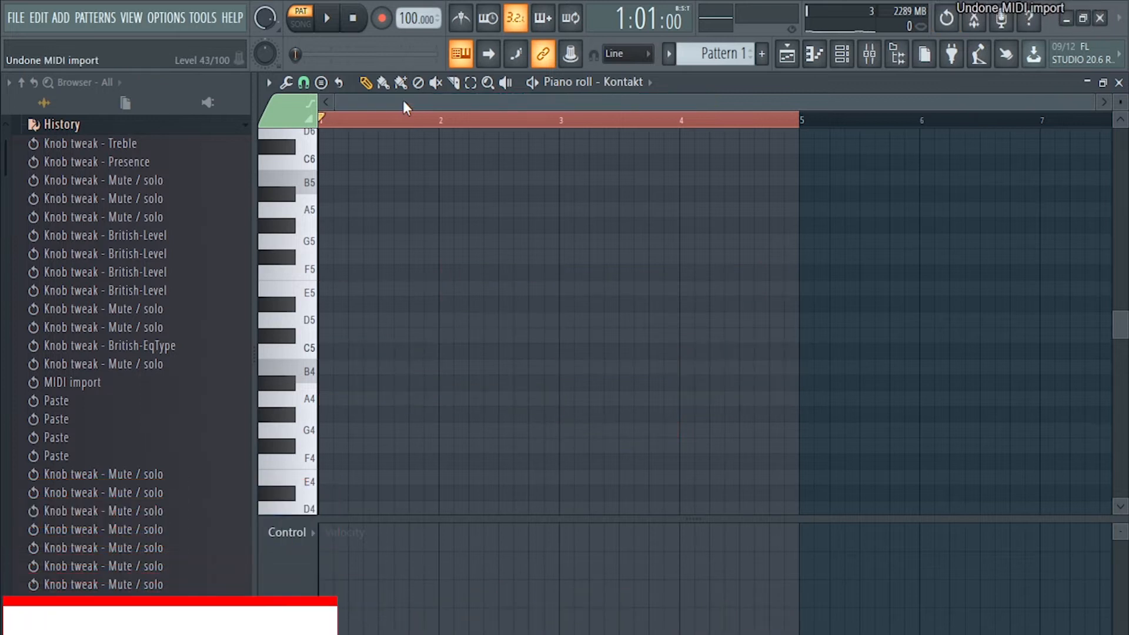
{"action": "left_click", "coordinate": [39, 17]}
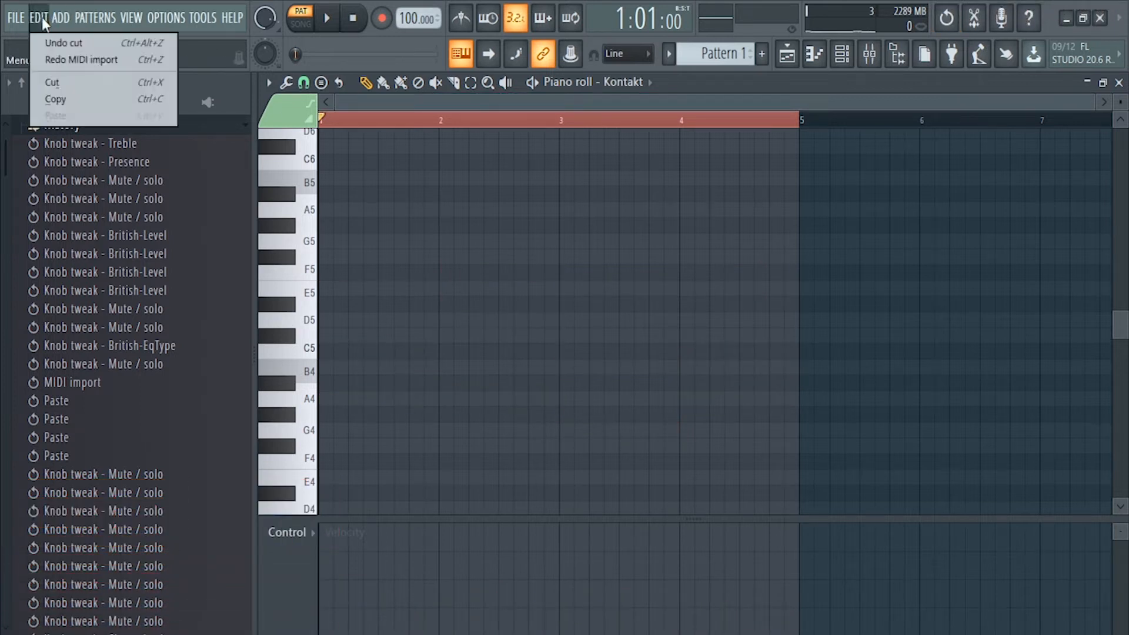
{"action": "left_click", "coordinate": [52, 61]}
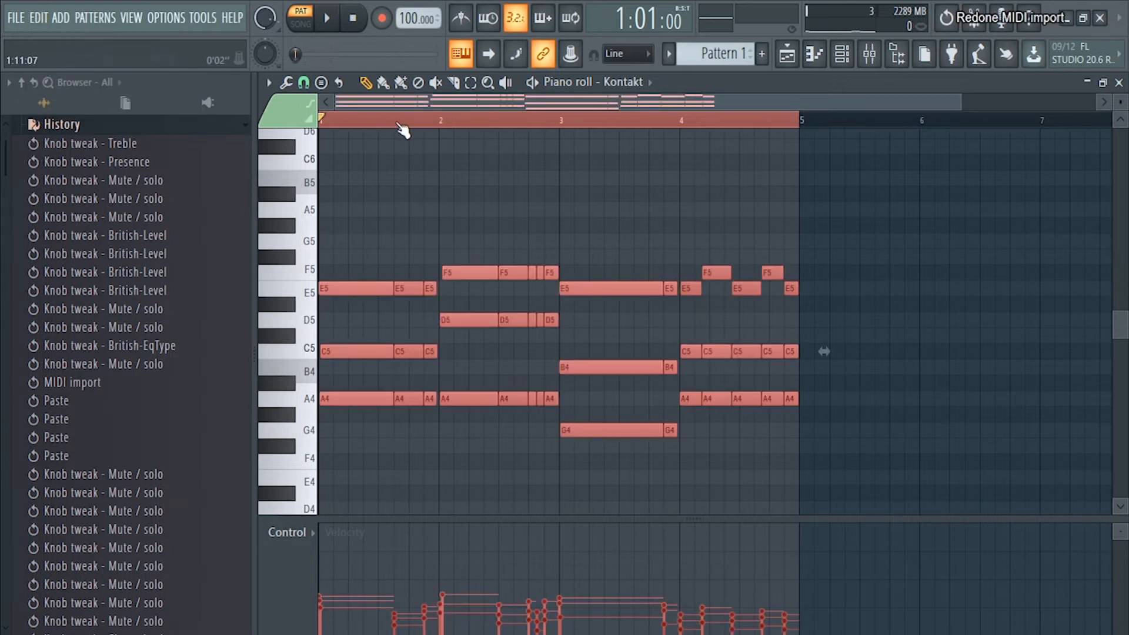
{"action": "left_click_drag", "start_coordinate": [948, 106], "coordinate": [445, 106]}
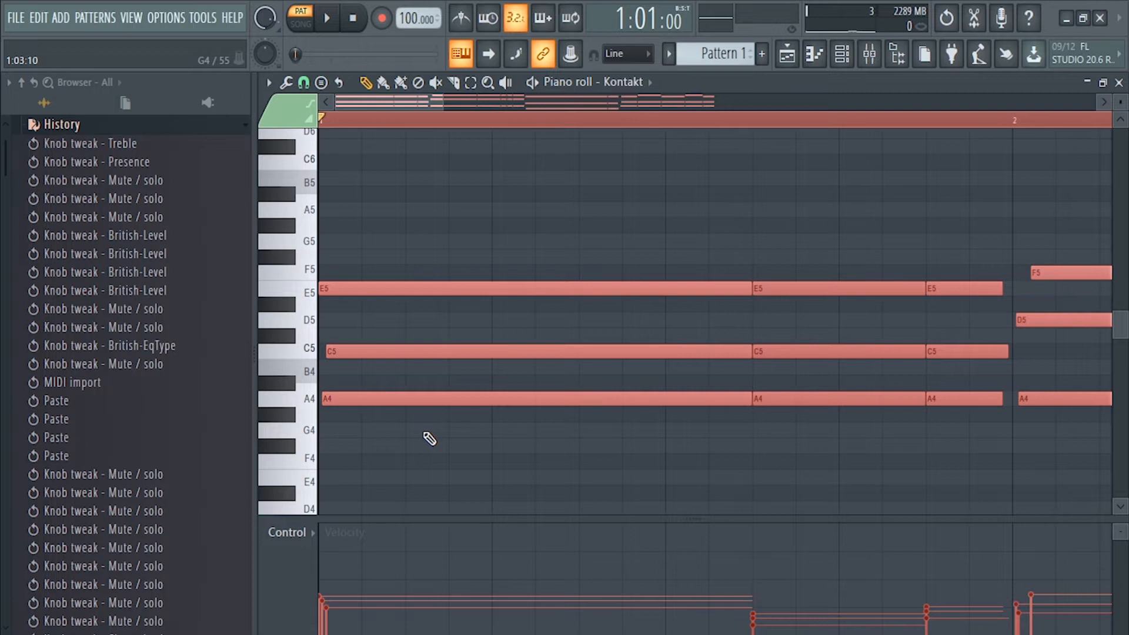
{"action": "key", "text": "ctrl+d"}
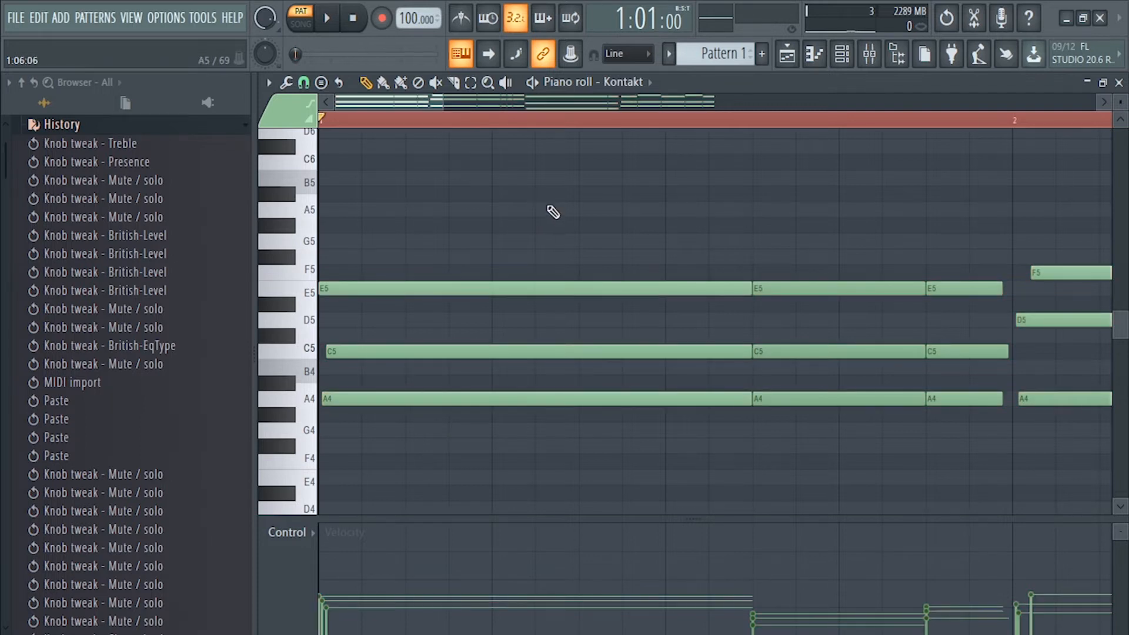
{"action": "key", "text": "ctrl+a"}
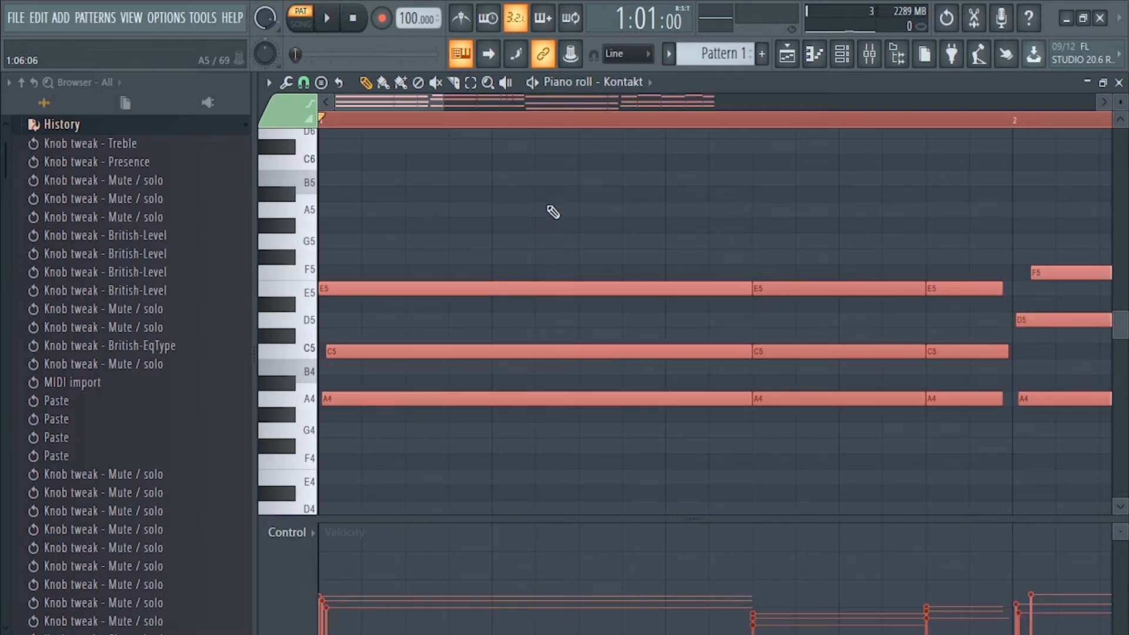
{"action": "key", "text": "ctrl+r"}
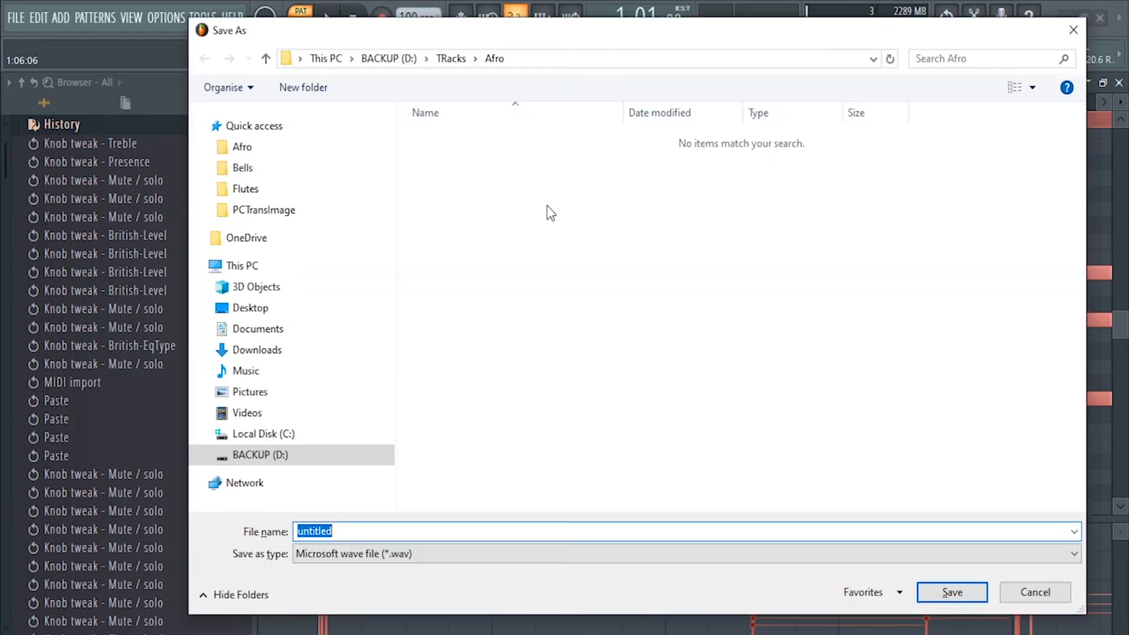
{"action": "left_click", "coordinate": [1031, 593]}
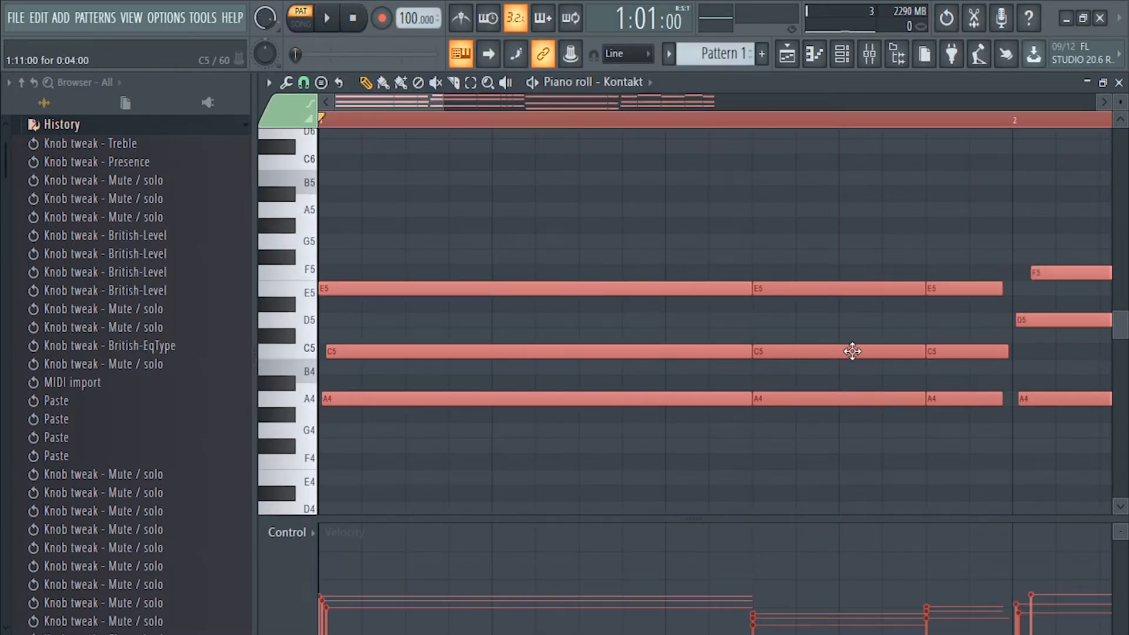
- Try out velocity randomization on all selected notes in the piano roll randomizer, closing it without accepting the changes
{"action": "key", "text": "alt+r"}
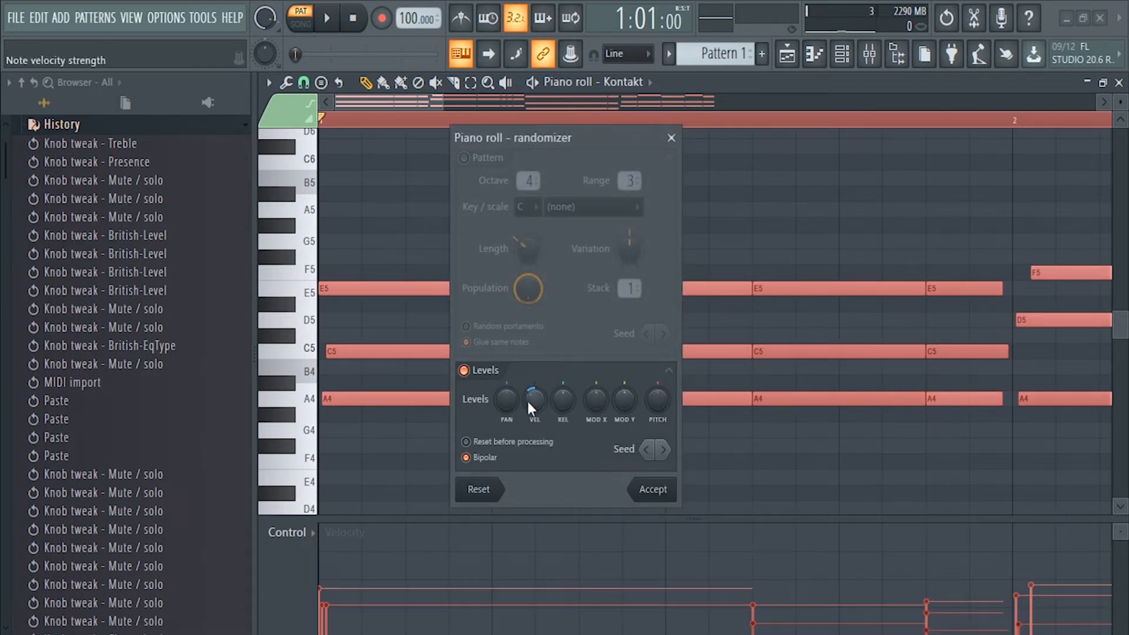
{"action": "left_click_drag", "start_coordinate": [534, 400], "coordinate": [641, 226]}
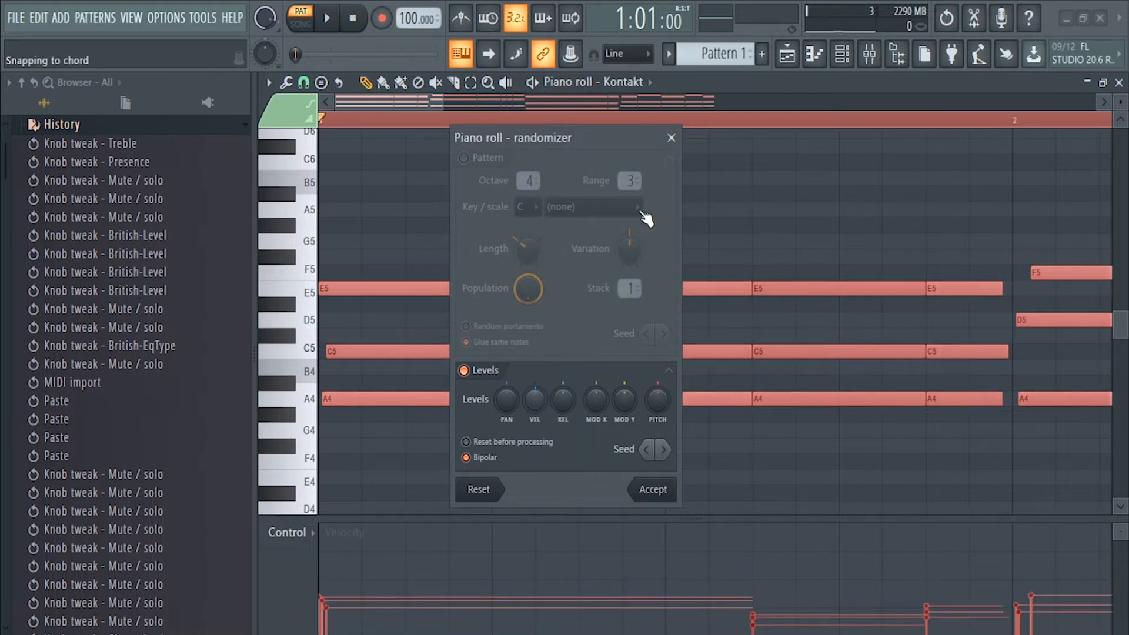
{"action": "left_click", "coordinate": [672, 139]}
{"action": "left_click_drag", "start_coordinate": [445, 102], "coordinate": [905, 103]}
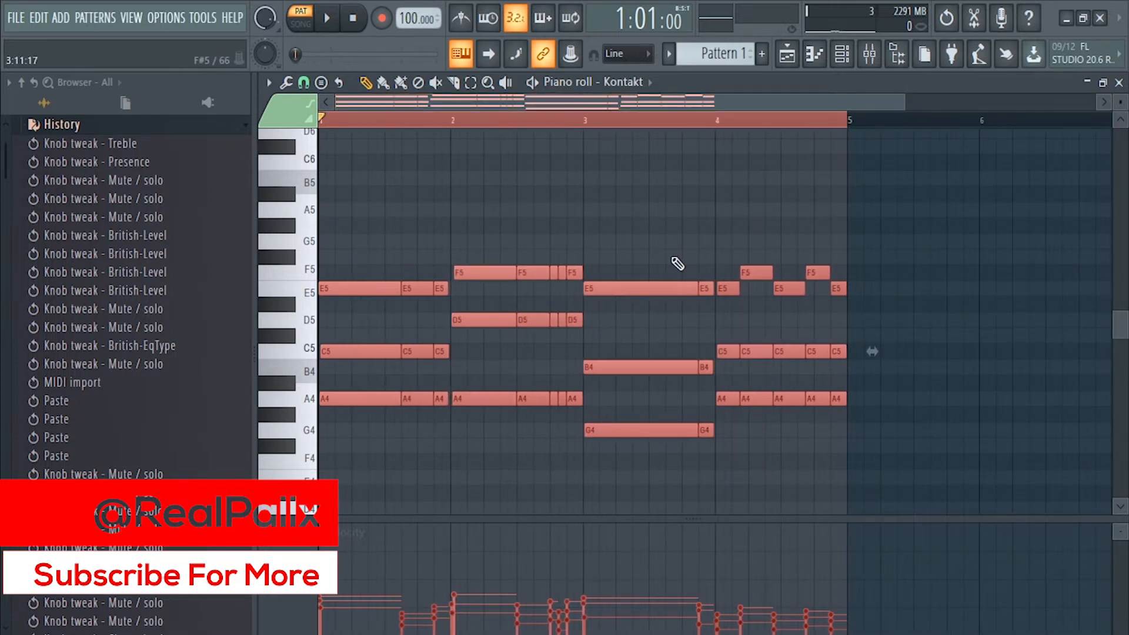
{"action": "key", "text": "alt+r"}
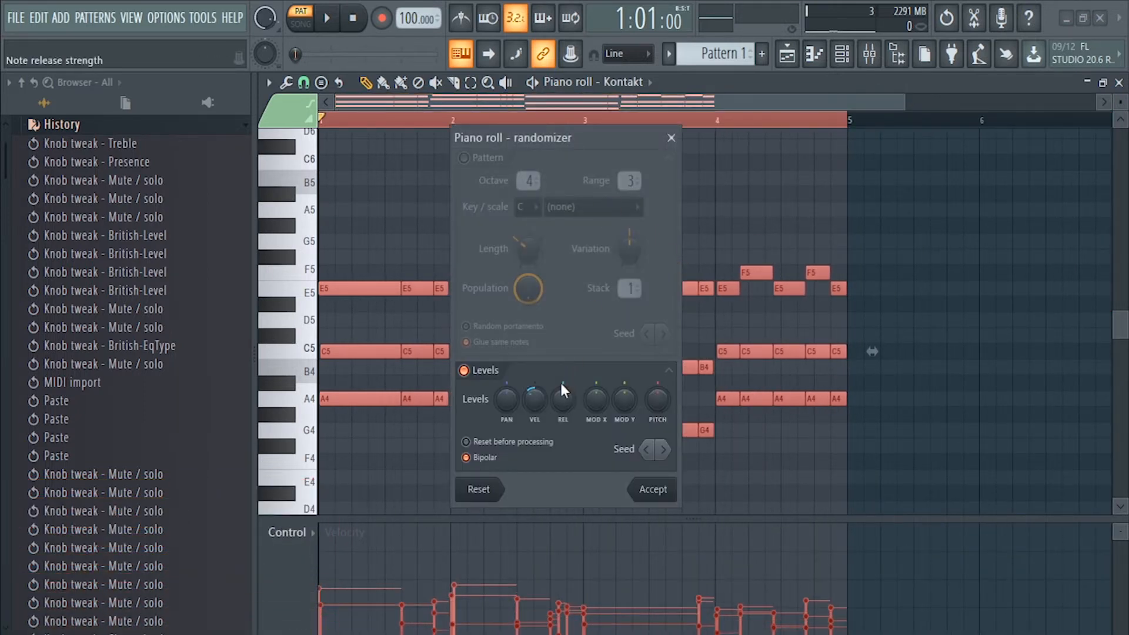
{"action": "left_click_drag", "start_coordinate": [534, 400], "coordinate": [514, 428]}
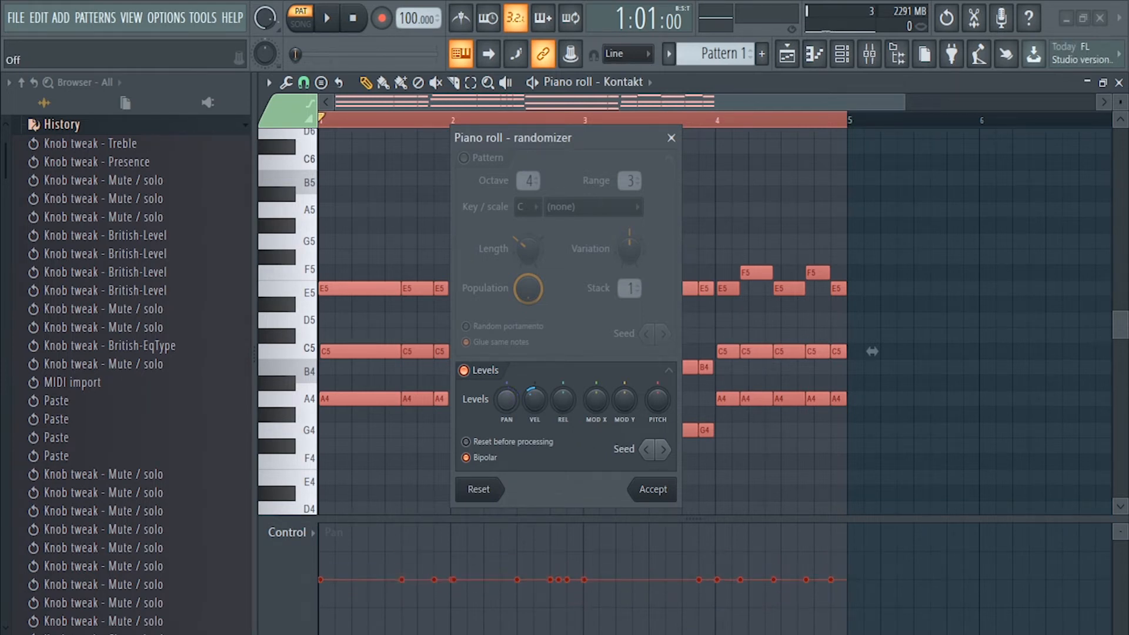
{"action": "left_click", "coordinate": [671, 138]}
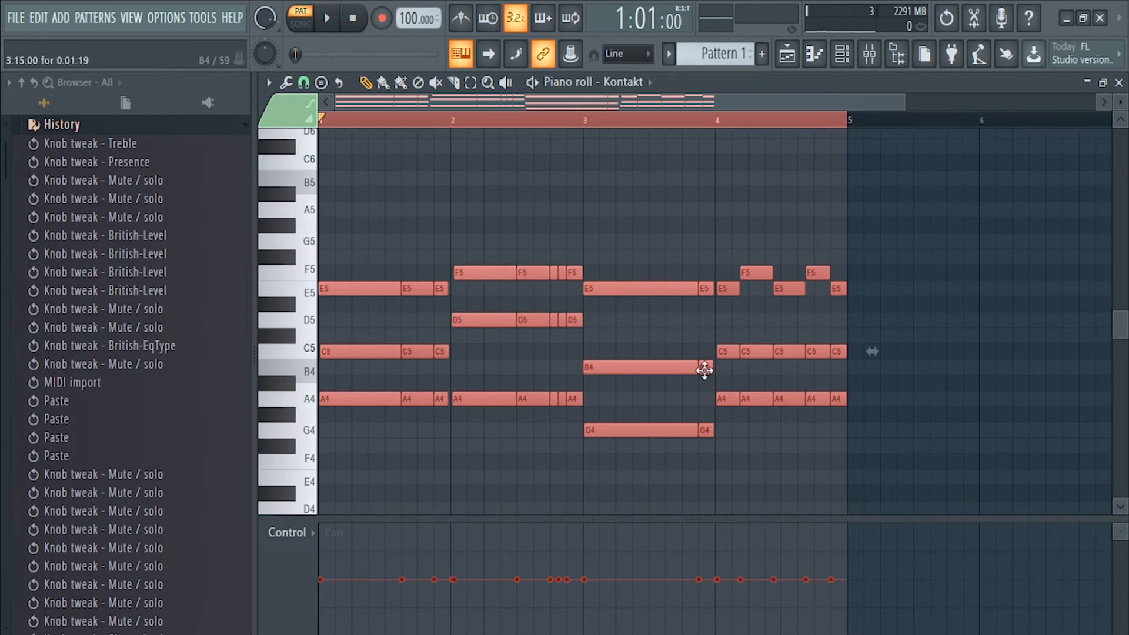
- Look over the effect chain on mixer Insert 1, and play a short part of the pattern with the channel rack in view
{"action": "left_click", "coordinate": [854, 58]}
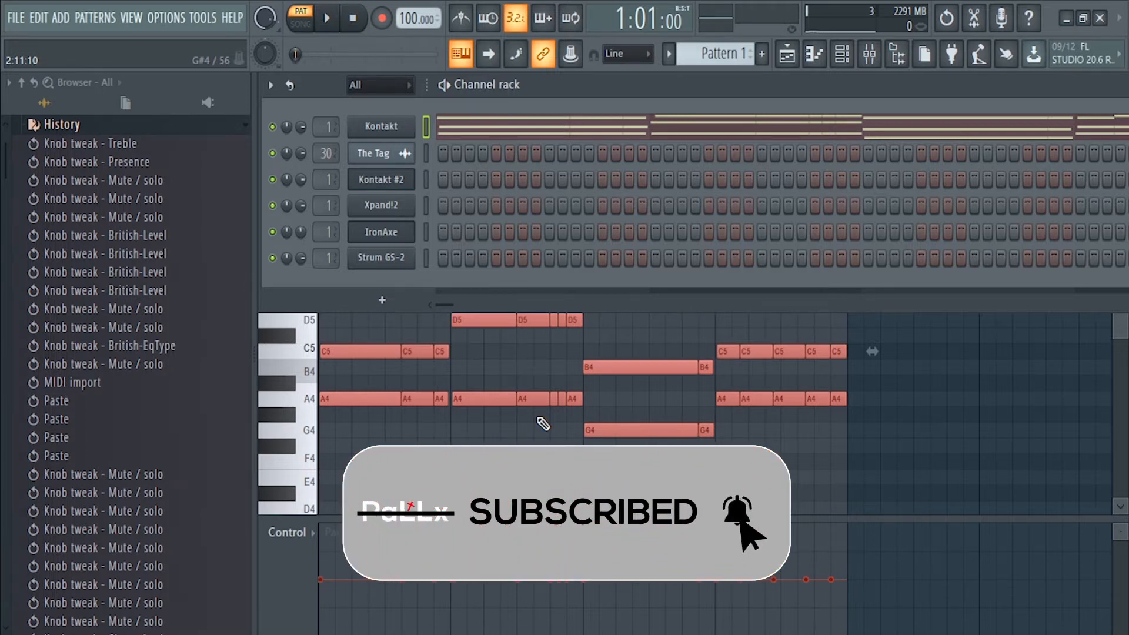
{"action": "left_click", "coordinate": [872, 59]}
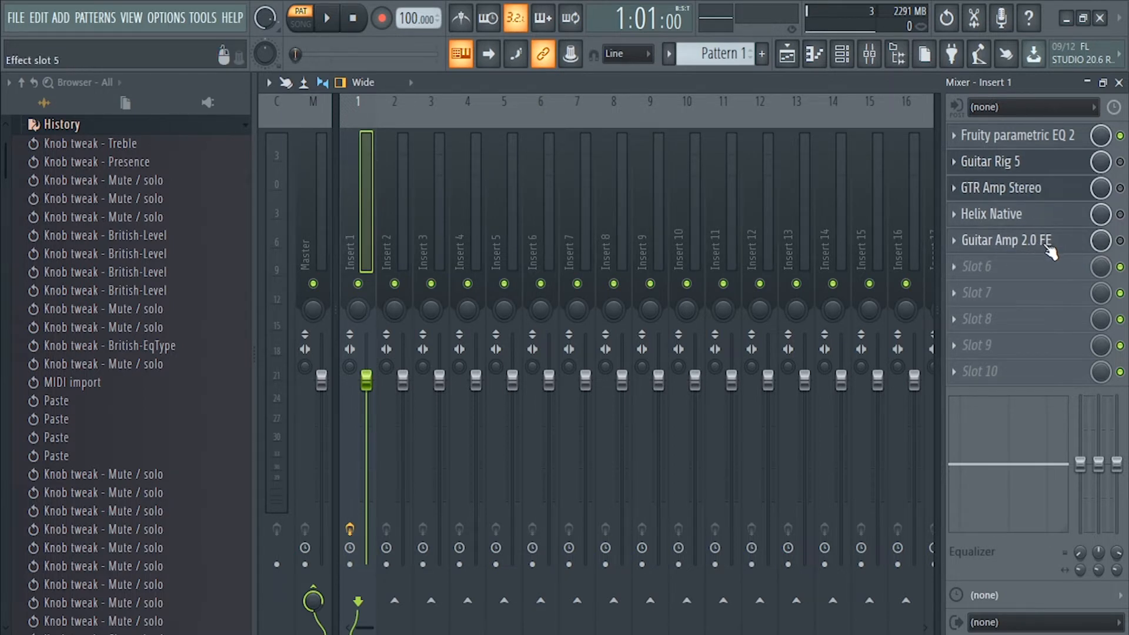
{"action": "left_click", "coordinate": [842, 54]}
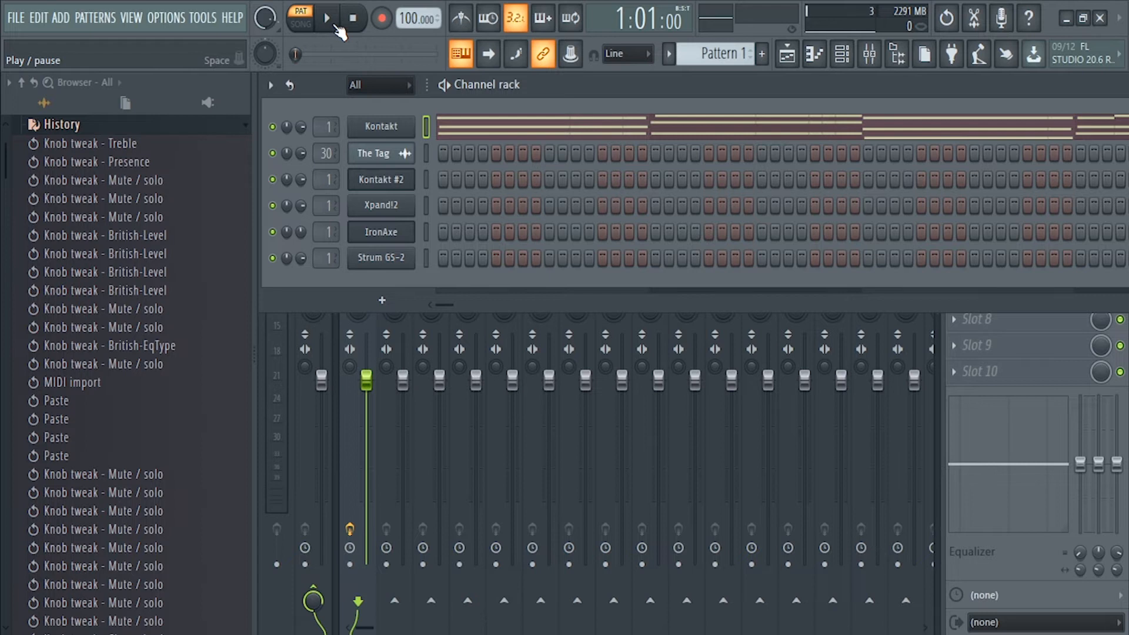
{"action": "left_click", "coordinate": [336, 26]}
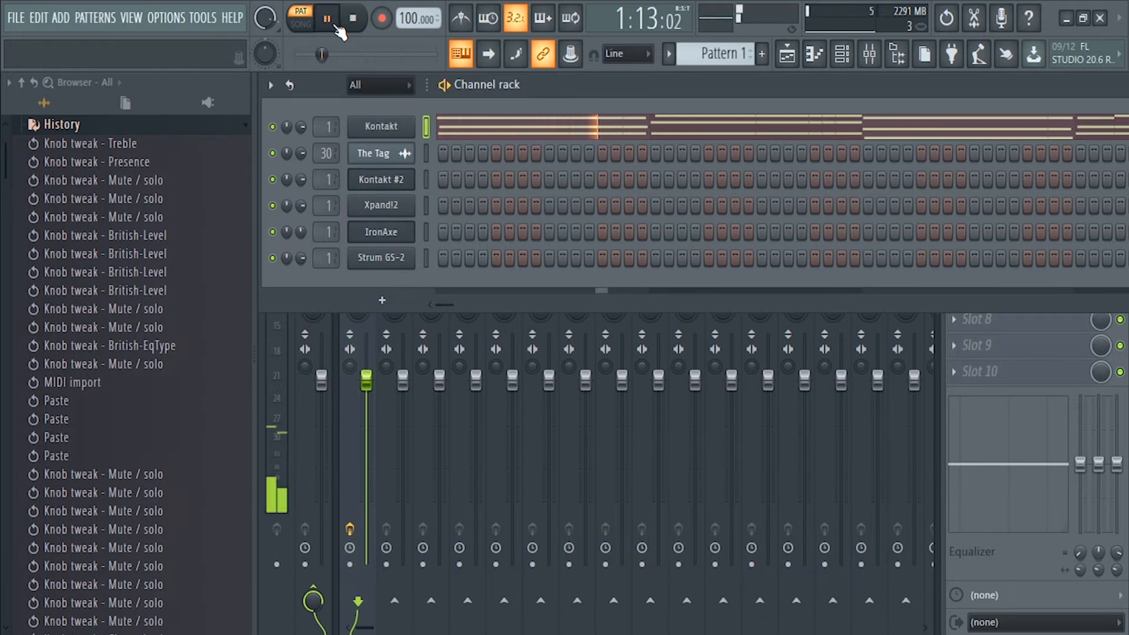
{"action": "left_click", "coordinate": [353, 19]}
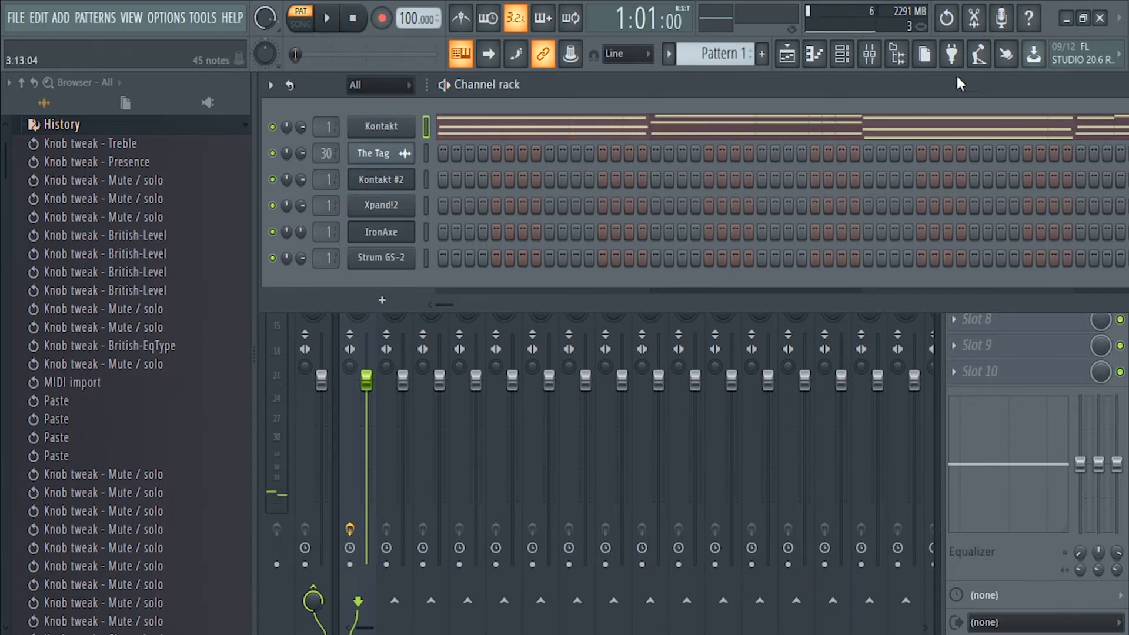
- Hide the browser beside the mixer, and inspect the Fruity parametric EQ 2 curve on Insert 1 before closing it
{"action": "left_click", "coordinate": [869, 53]}
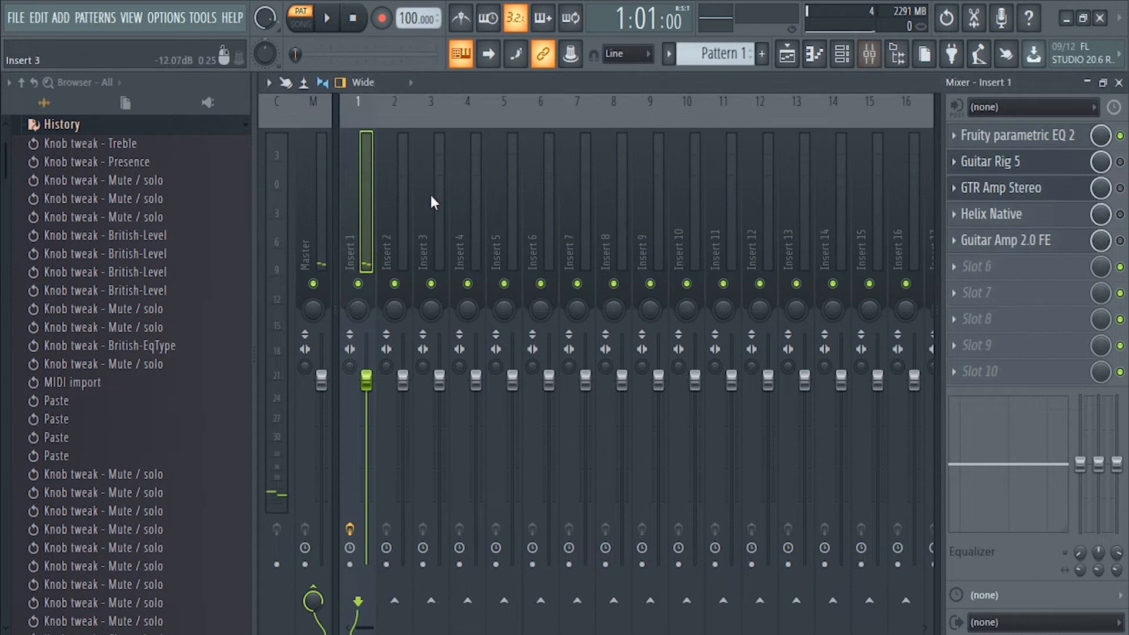
{"action": "left_click", "coordinate": [900, 58]}
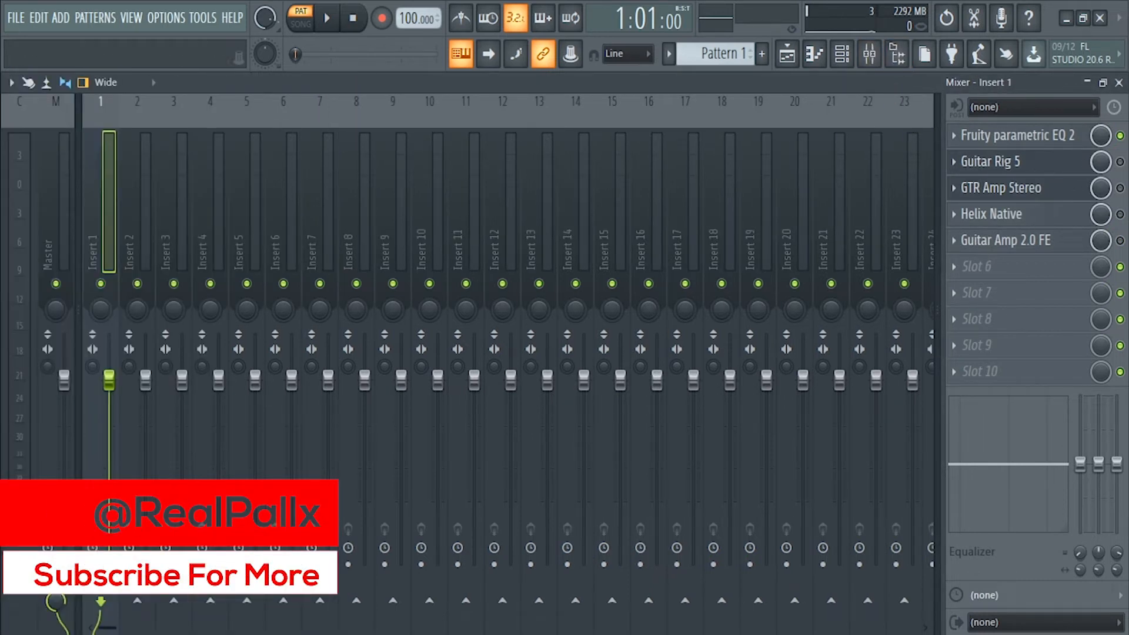
{"action": "left_click", "coordinate": [975, 139]}
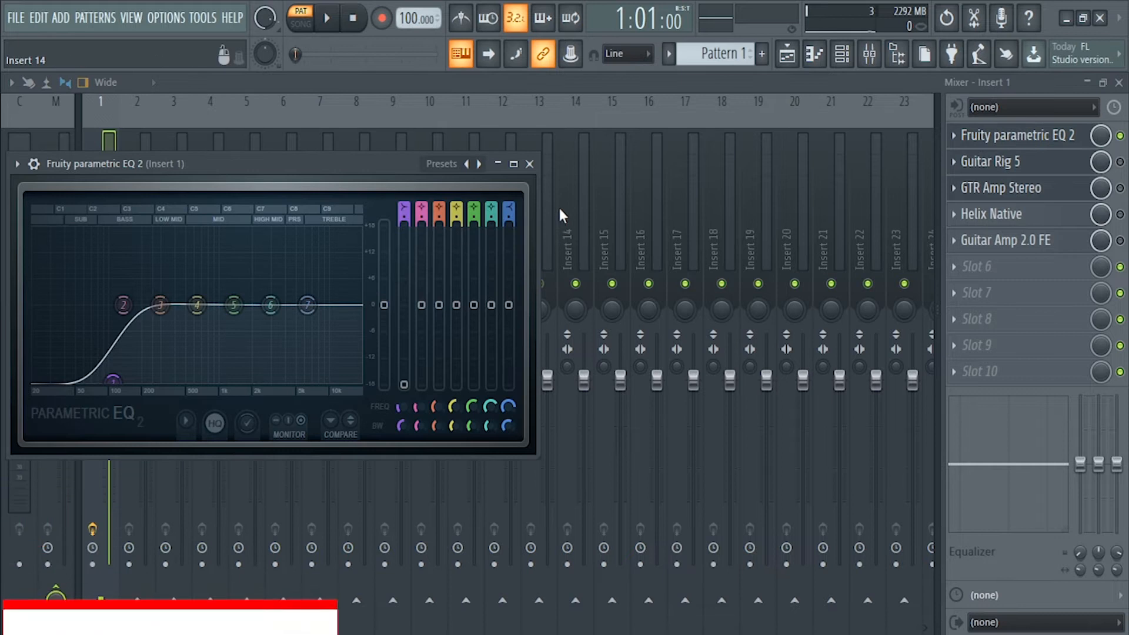
{"action": "left_click", "coordinate": [529, 164]}
- Enable Guitar Rig 5 on Insert 1, load the Clean Cave preset from the Ambient styles, and close the plugin
{"action": "left_click", "coordinate": [1064, 170]}
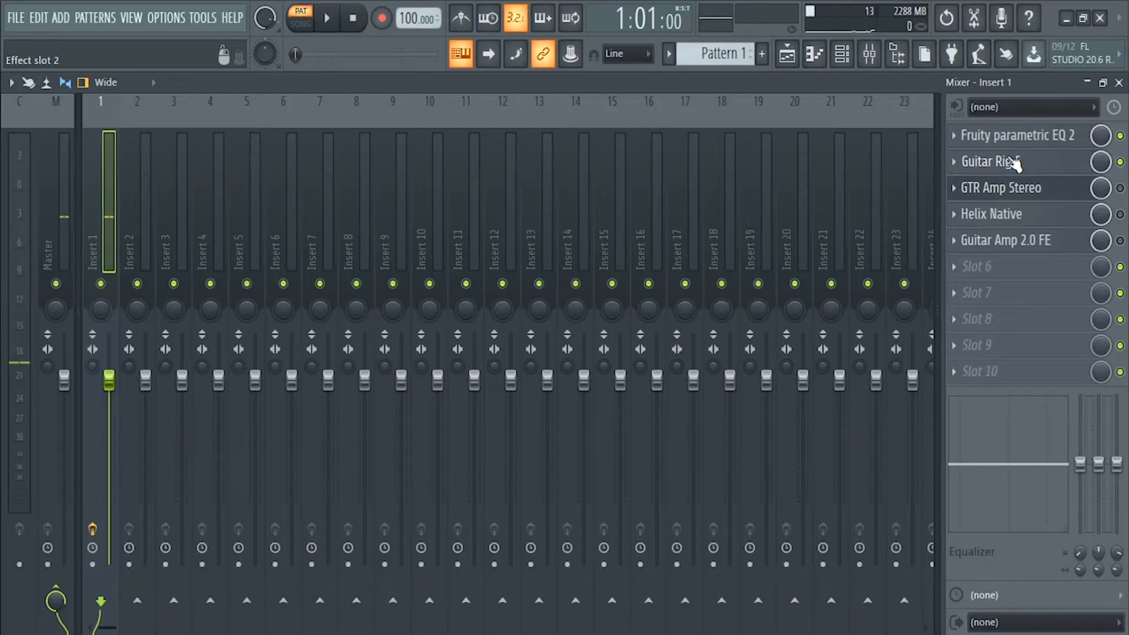
{"action": "left_click", "coordinate": [1000, 162]}
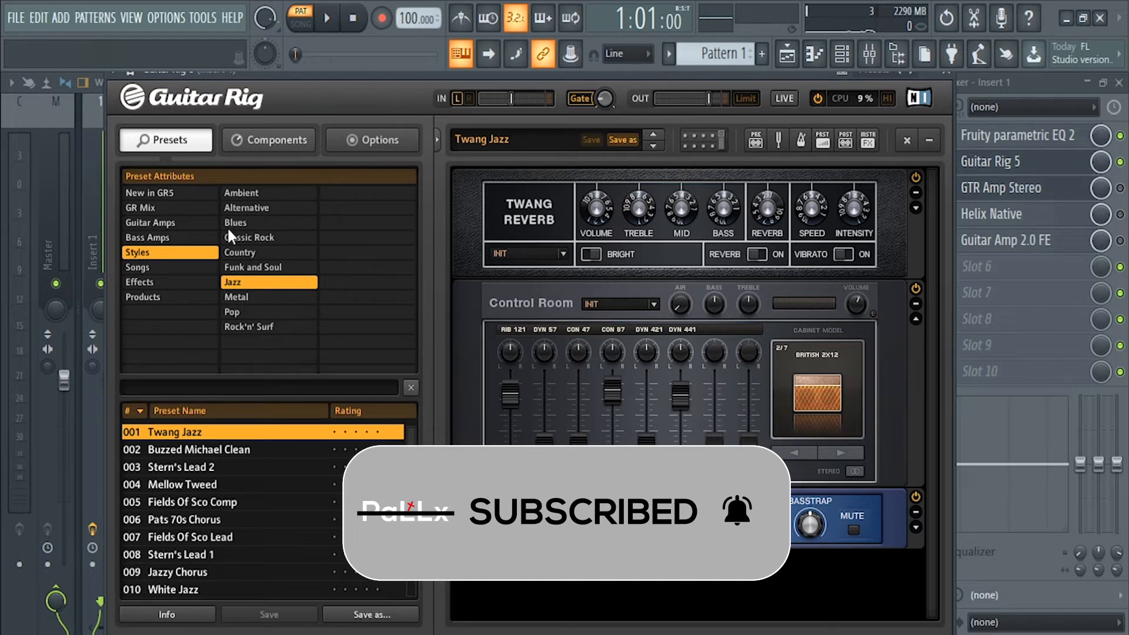
{"action": "left_click", "coordinate": [253, 196]}
{"action": "left_click", "coordinate": [209, 450]}
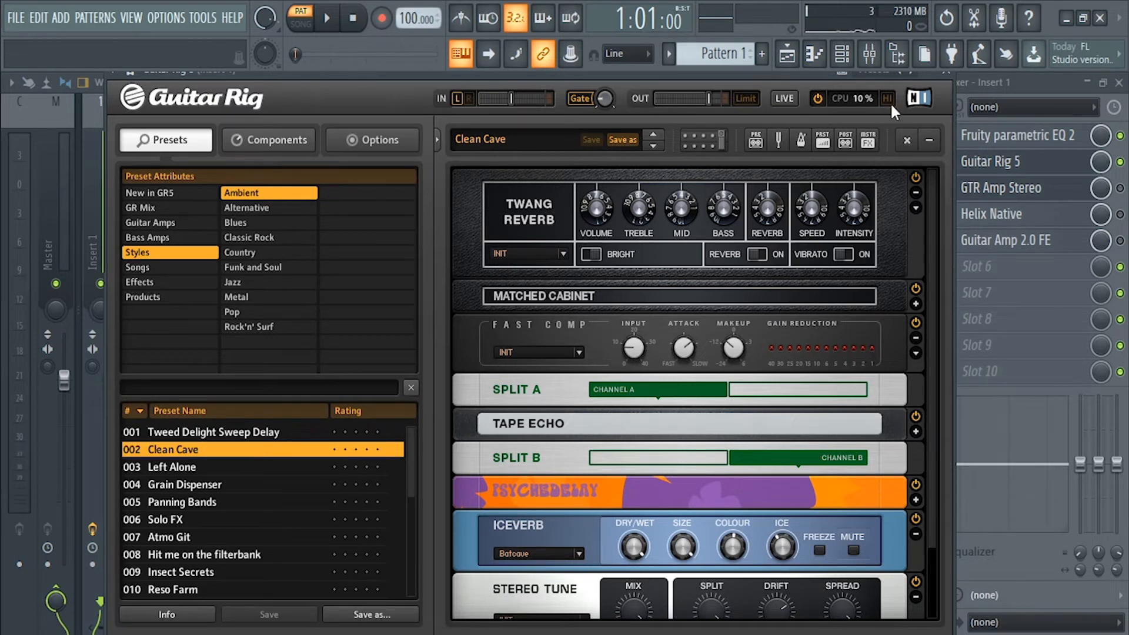
{"action": "left_click", "coordinate": [948, 75]}
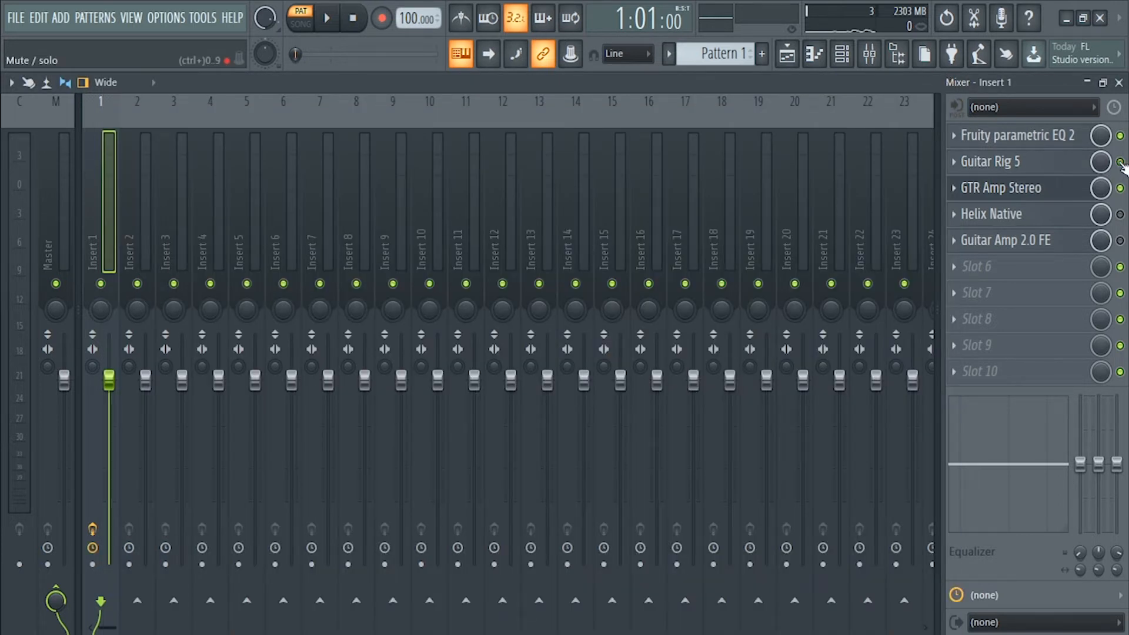
- Open GTR Amp Stereo on Insert 1 and, while the pattern plays, load the Hot Default preset from the HotAmp group
{"action": "left_click", "coordinate": [1025, 196]}
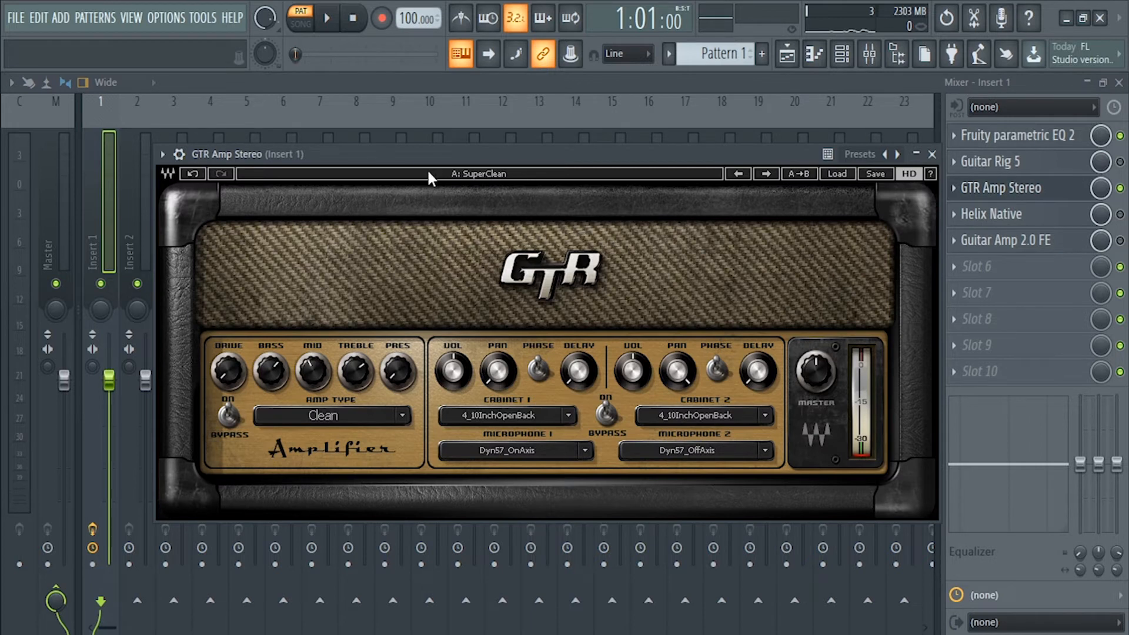
{"action": "left_click", "coordinate": [330, 23]}
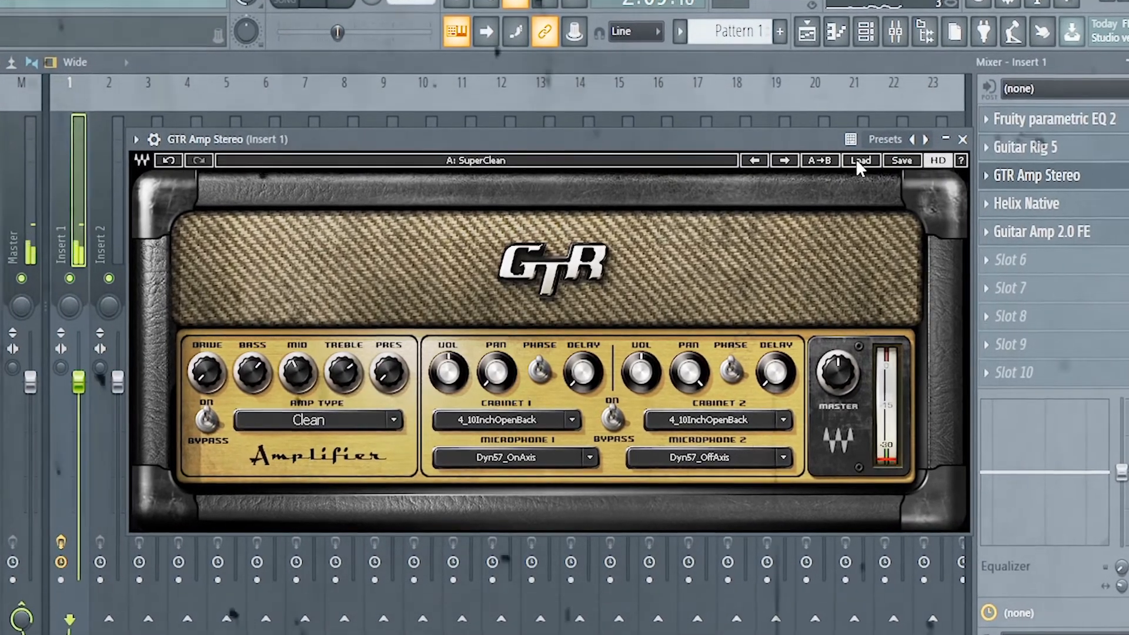
{"action": "left_click", "coordinate": [858, 161]}
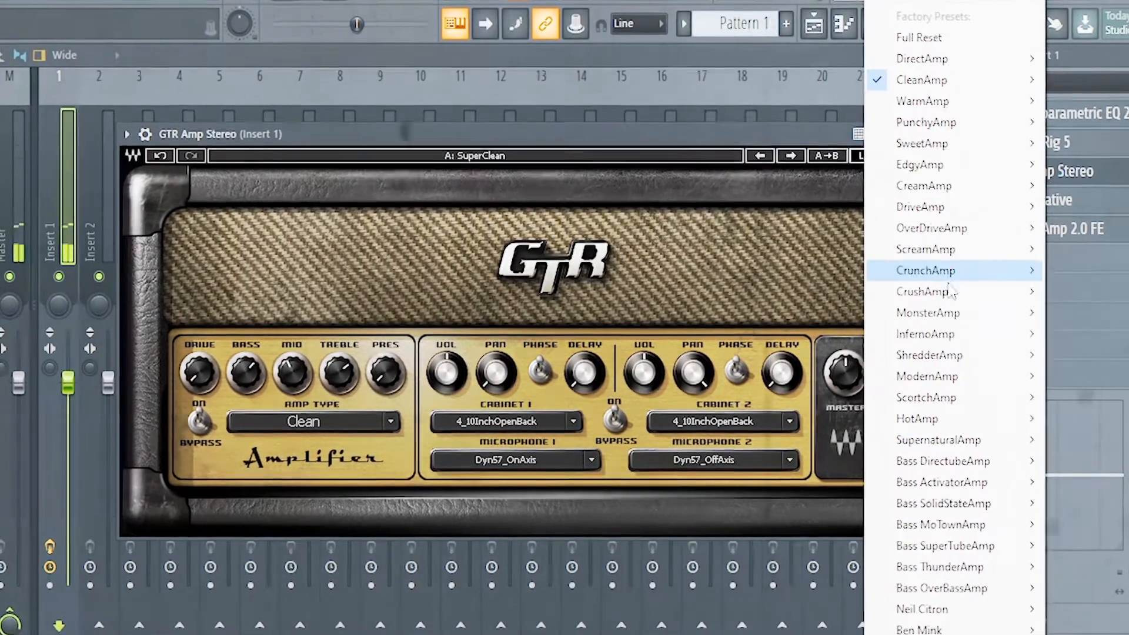
{"action": "mouse_move", "coordinate": [940, 419]}
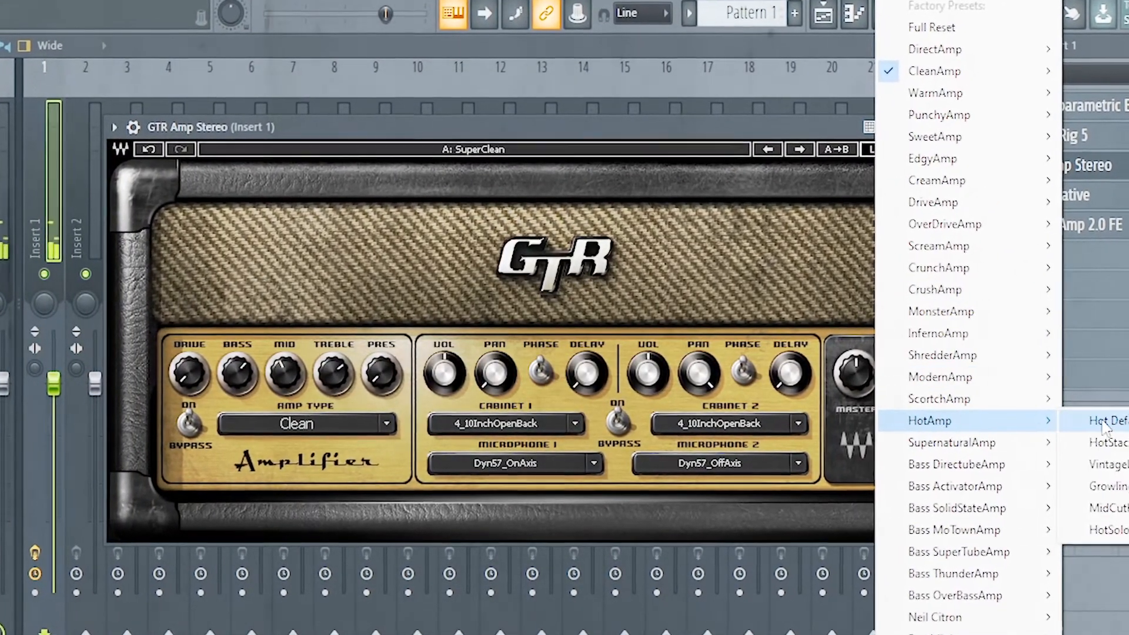
{"action": "left_click", "coordinate": [1097, 419]}
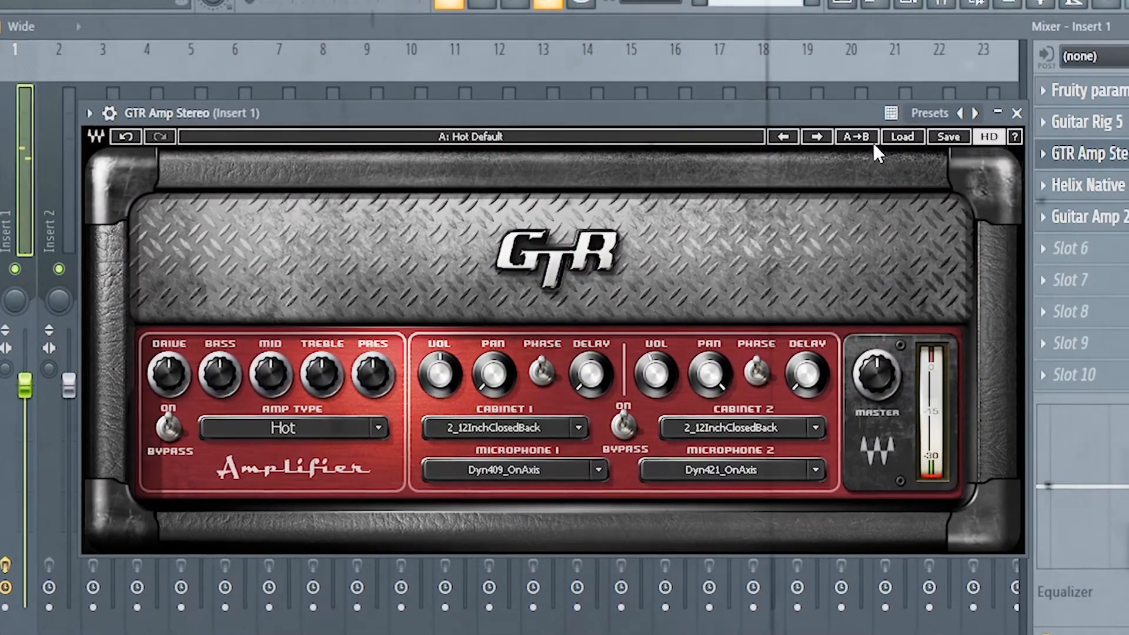
- Load Warm Default in GTR Amp Stereo, step through the warm presets to Warm Vintage Driver, and bypass the amp on Insert 1
{"action": "left_click", "coordinate": [907, 139]}
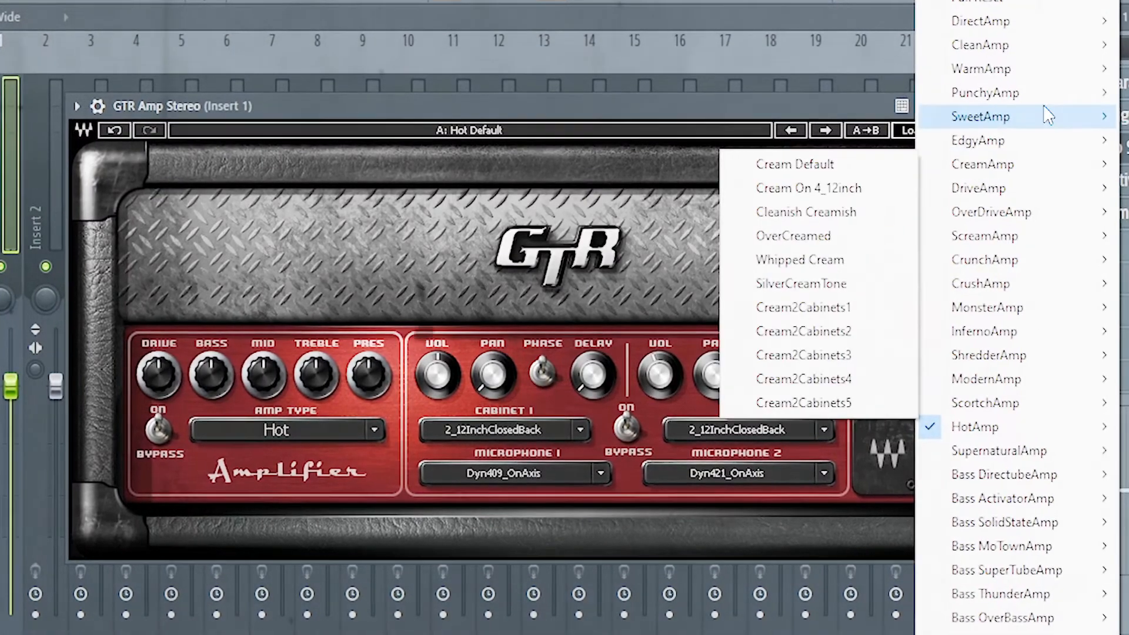
{"action": "left_click", "coordinate": [849, 65]}
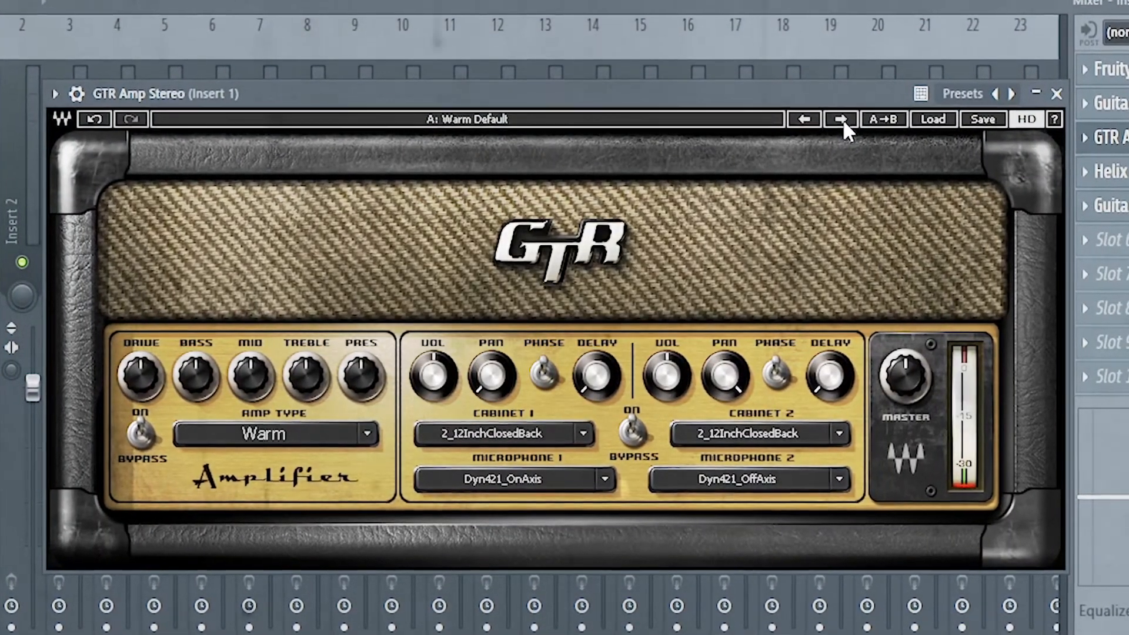
{"action": "left_click", "coordinate": [837, 122]}
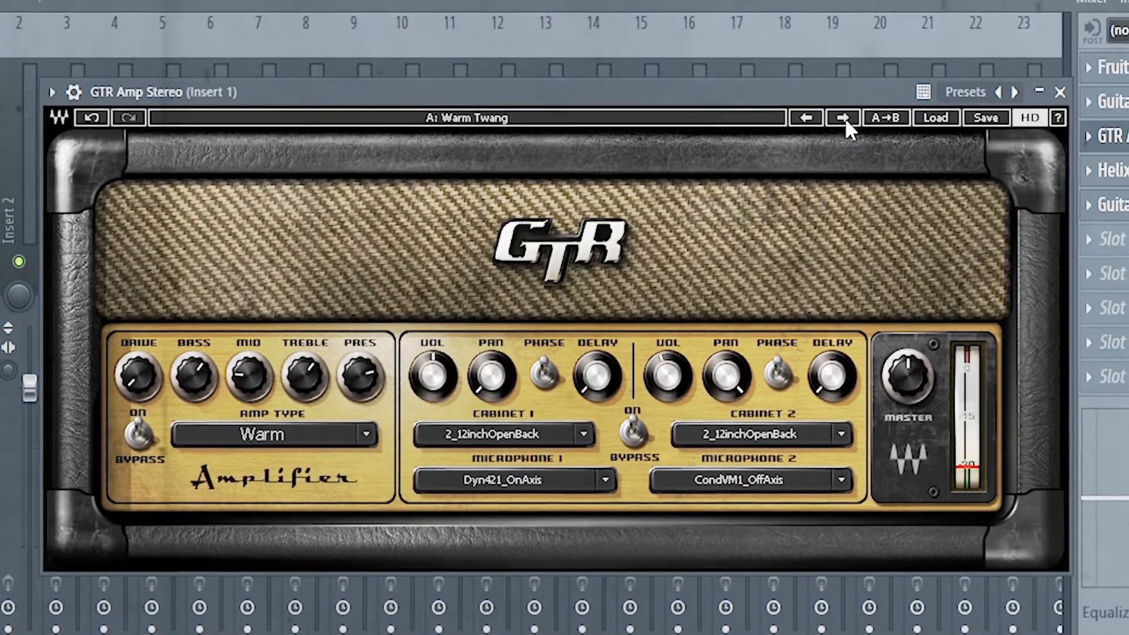
{"action": "left_click", "coordinate": [846, 115]}
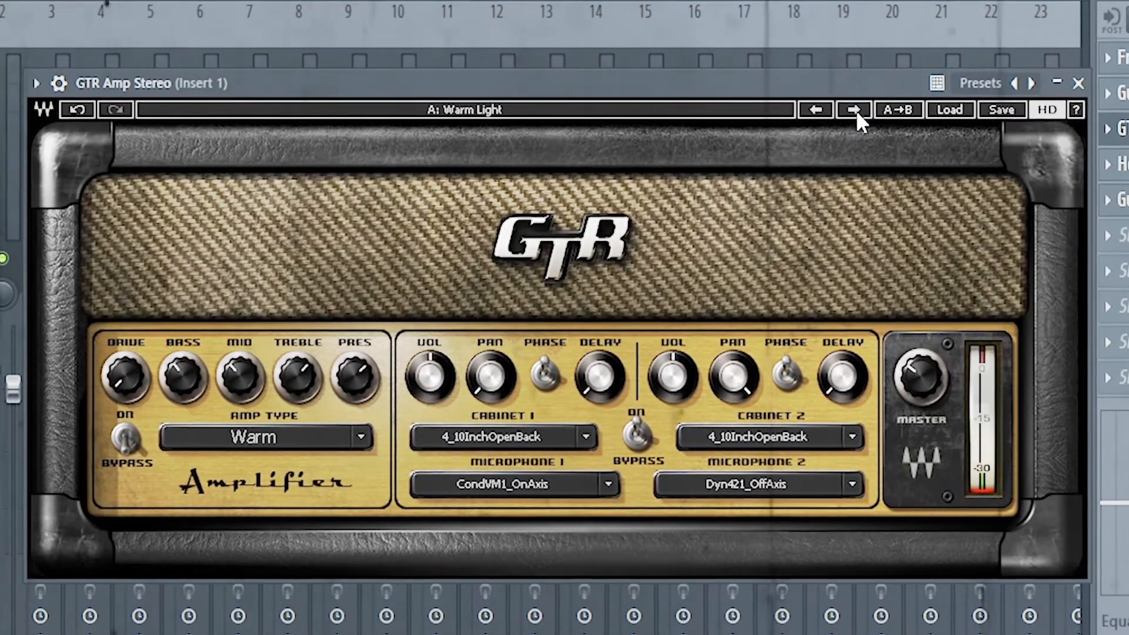
{"action": "left_click", "coordinate": [853, 110]}
{"action": "left_click", "coordinate": [854, 110]}
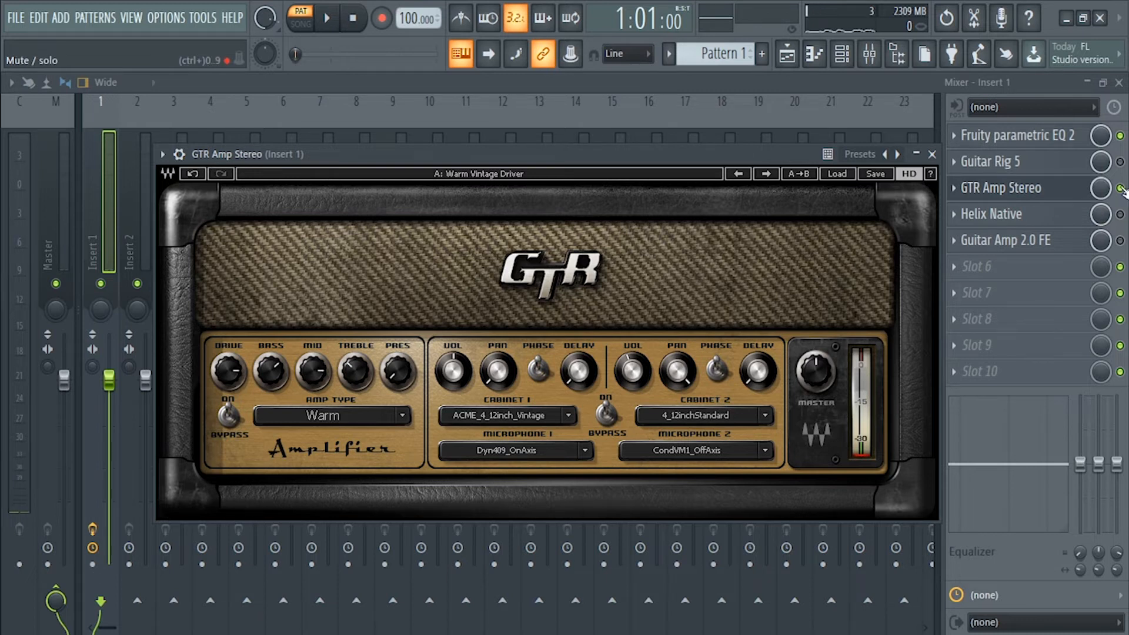
{"action": "left_click", "coordinate": [1120, 189]}
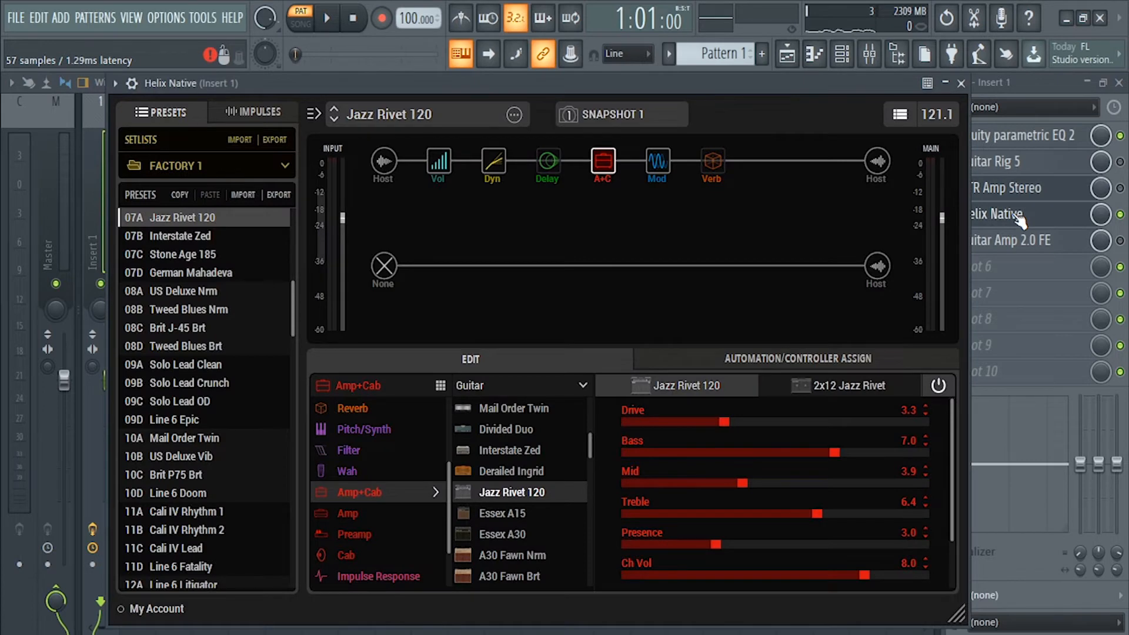
- Play the pattern through Helix Native, try the Archetype Clean preset, browse on to Dream Pop Lead, and close the plugin
{"action": "left_click", "coordinate": [326, 18]}
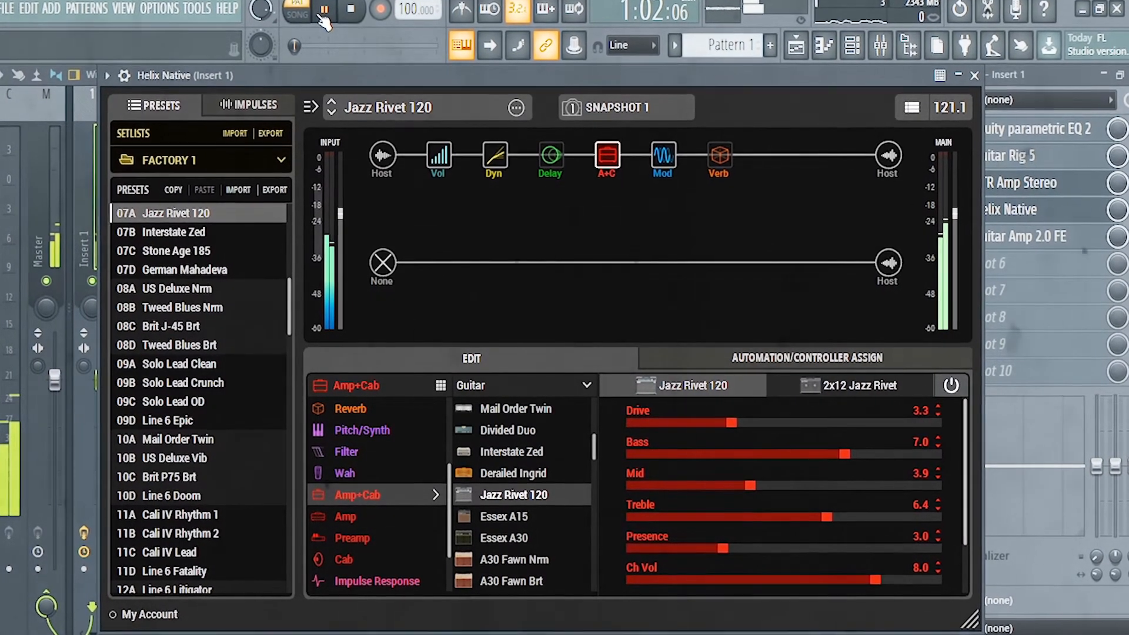
{"action": "scroll", "coordinate": [287, 340], "scroll_direction": "down", "scroll_amount": 3}
{"action": "scroll", "coordinate": [284, 337], "scroll_direction": "down", "scroll_amount": 1}
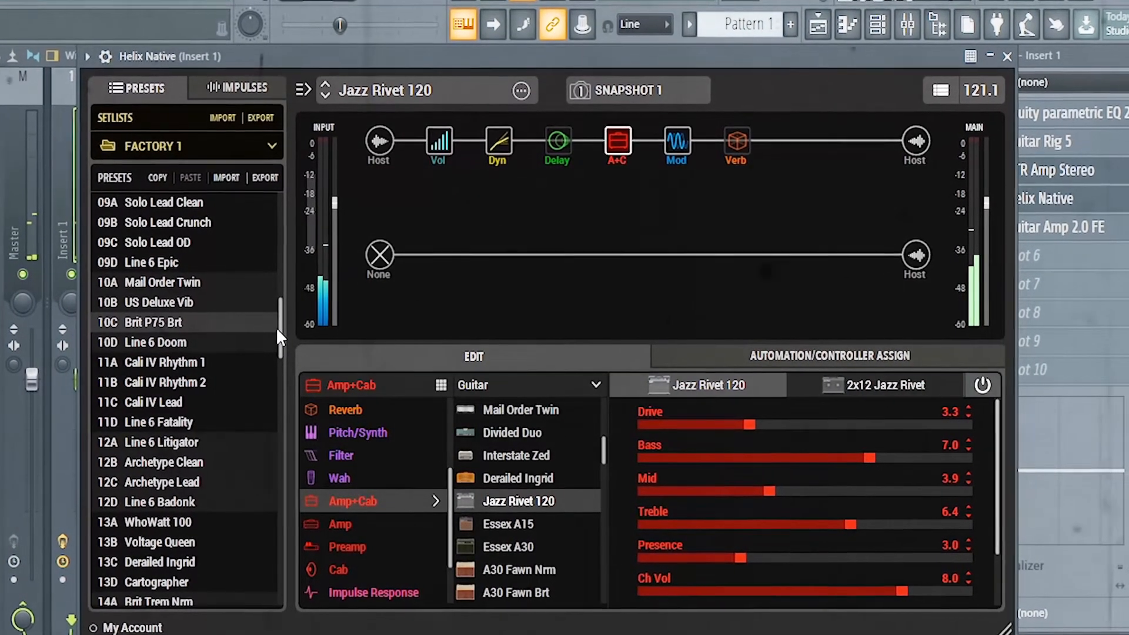
{"action": "left_click", "coordinate": [272, 462]}
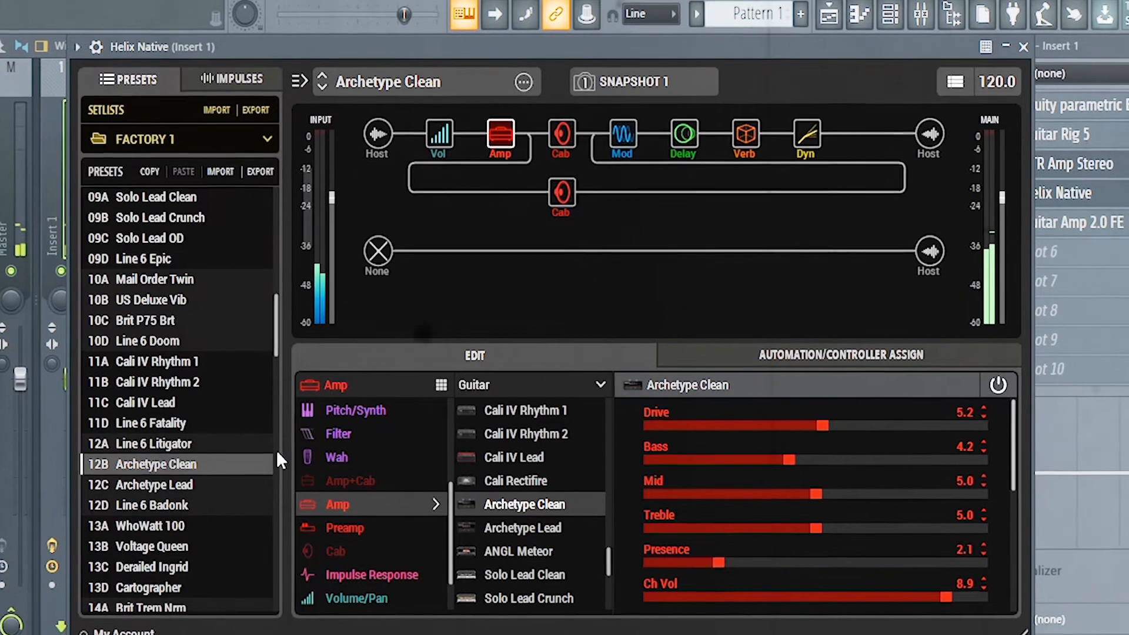
{"action": "scroll", "coordinate": [271, 350], "scroll_direction": "down", "scroll_amount": 2}
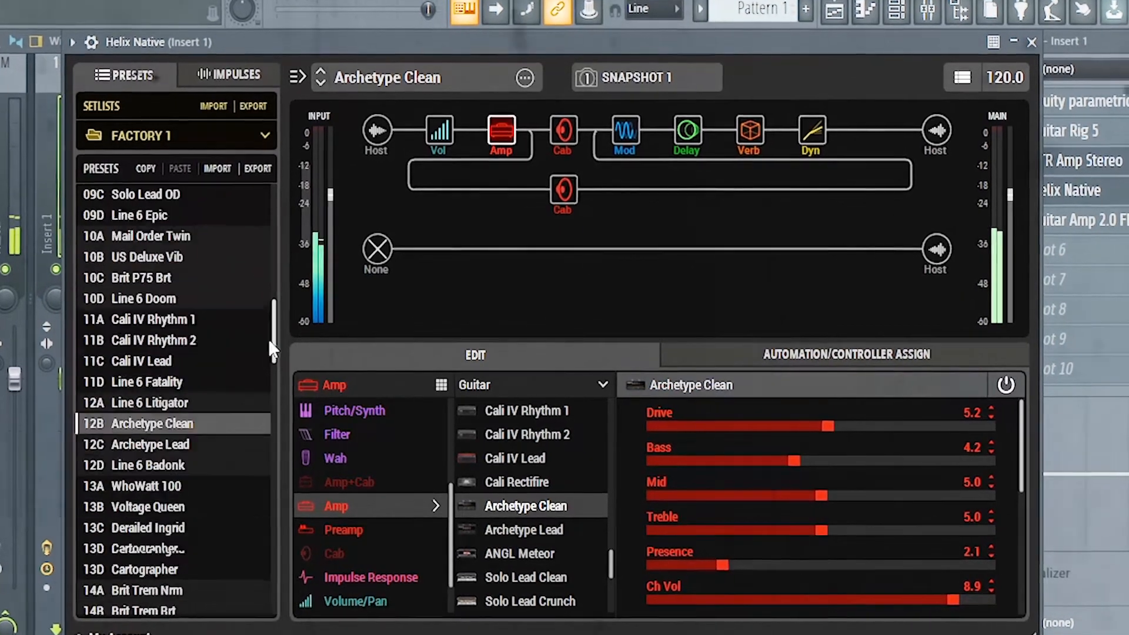
{"action": "left_click_drag", "start_coordinate": [268, 338], "coordinate": [256, 467]}
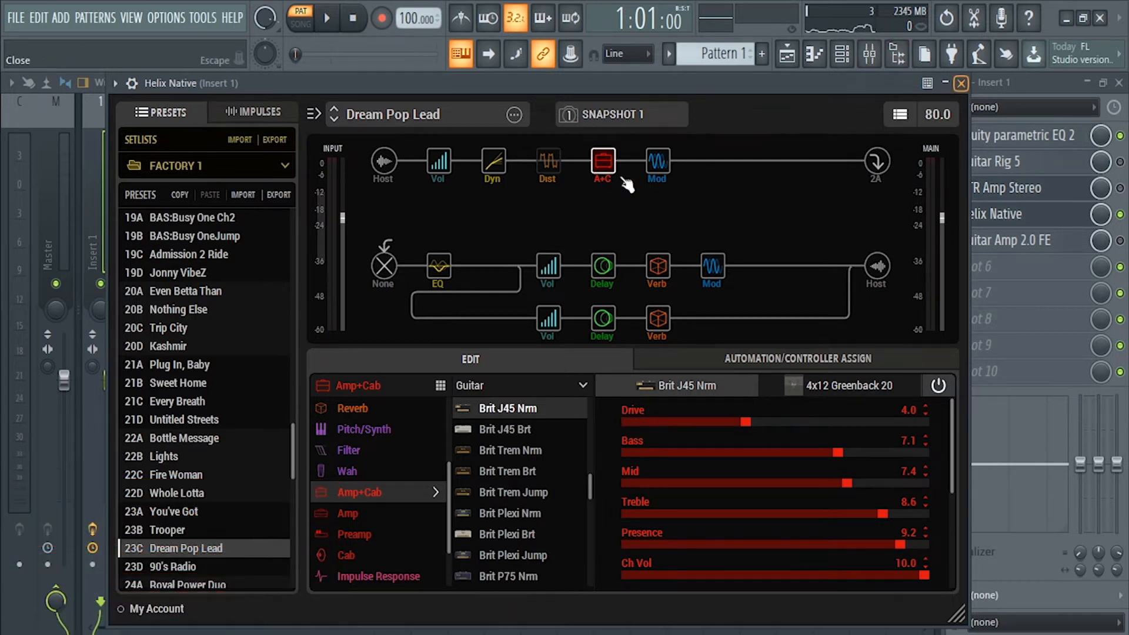
{"action": "left_click", "coordinate": [961, 83]}
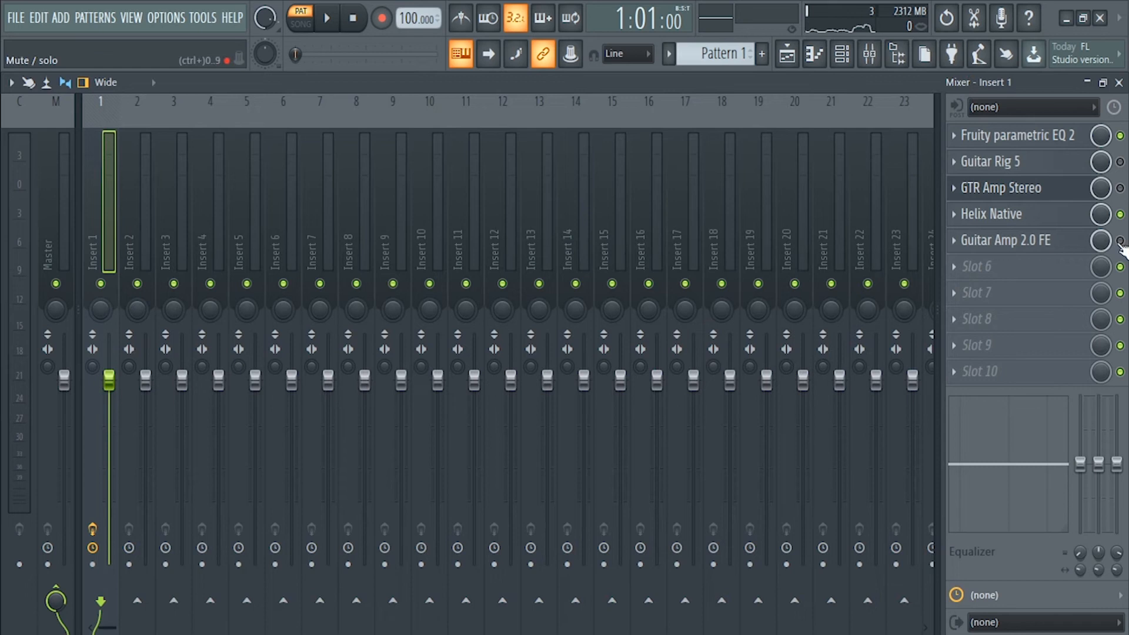
- Inspect Guitar Amp 2.0 FE on Insert 1, close it, and re-enable the Guitar Rig 5 and GTR Amp Stereo effects
{"action": "left_click", "coordinate": [1053, 243]}
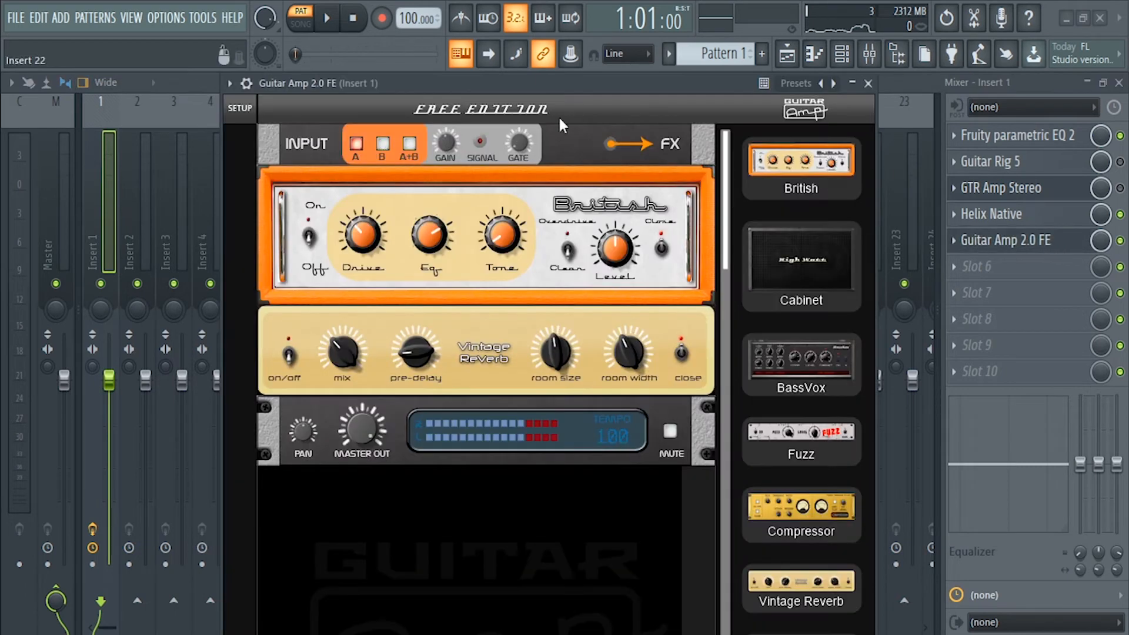
{"action": "left_click", "coordinate": [868, 83]}
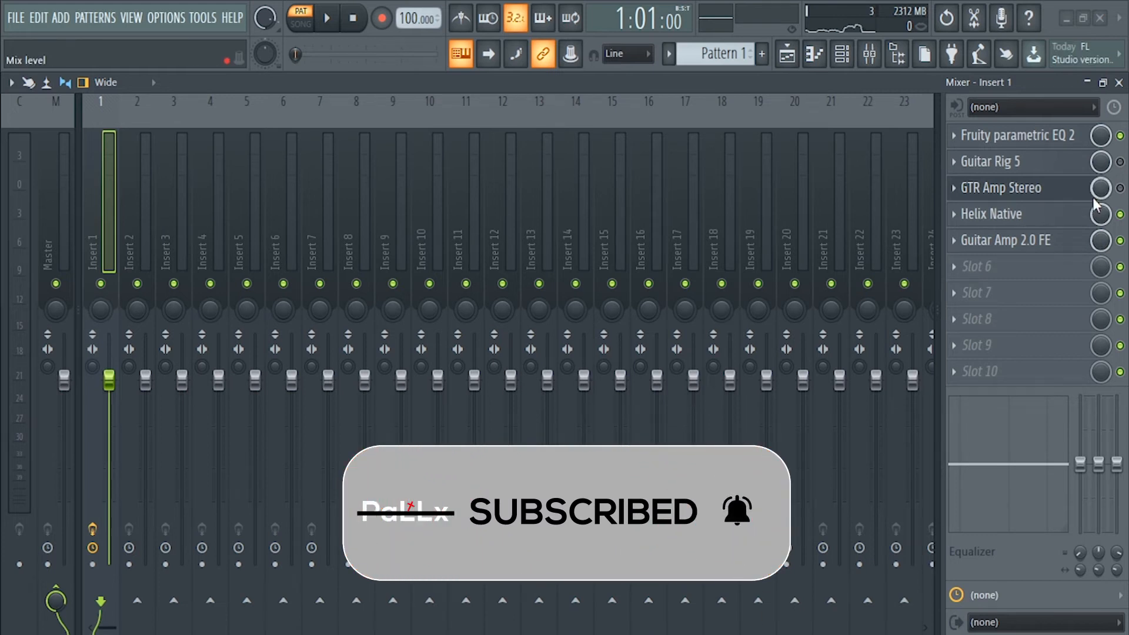
{"action": "left_click", "coordinate": [1119, 161]}
{"action": "left_click", "coordinate": [1120, 189]}
- Select the Kontakt #2 channel in the channel rack, play a test note, and return to the mixer's Insert 1 effects
{"action": "left_click", "coordinate": [842, 56]}
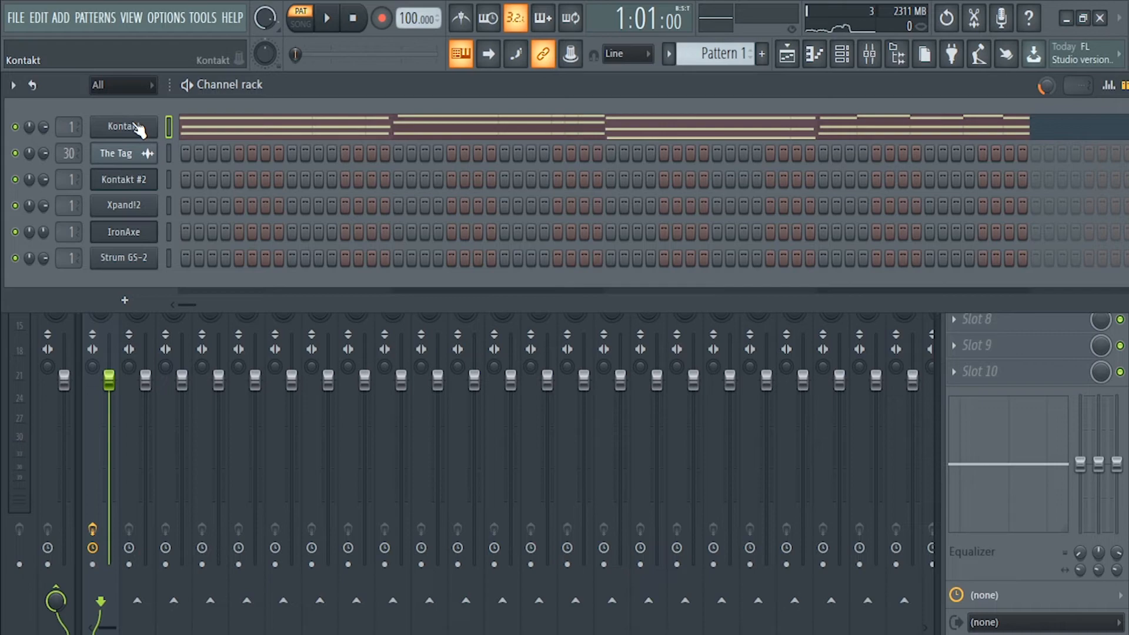
{"action": "left_click", "coordinate": [123, 126]}
{"action": "left_click", "coordinate": [169, 178]}
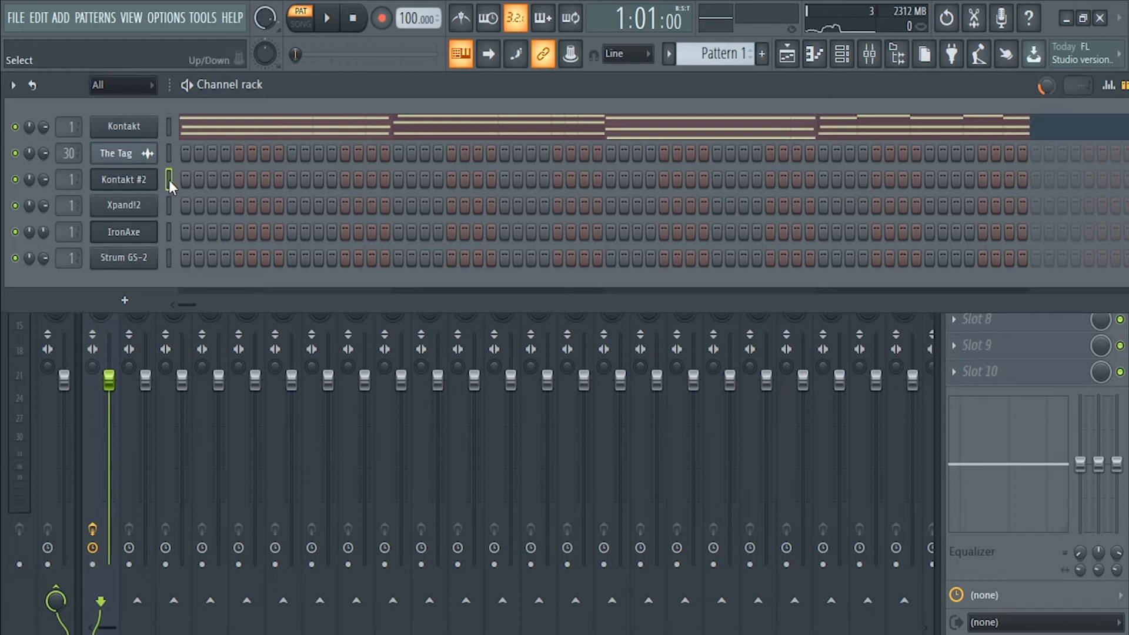
{"action": "key", "text": "q"}
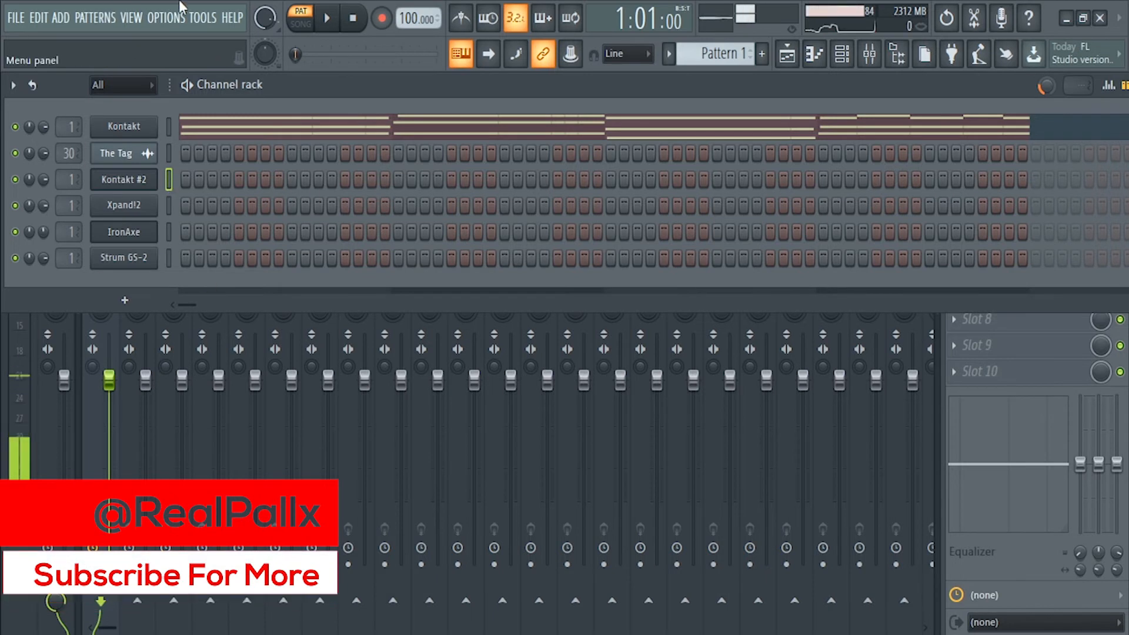
{"action": "left_click", "coordinate": [869, 53]}
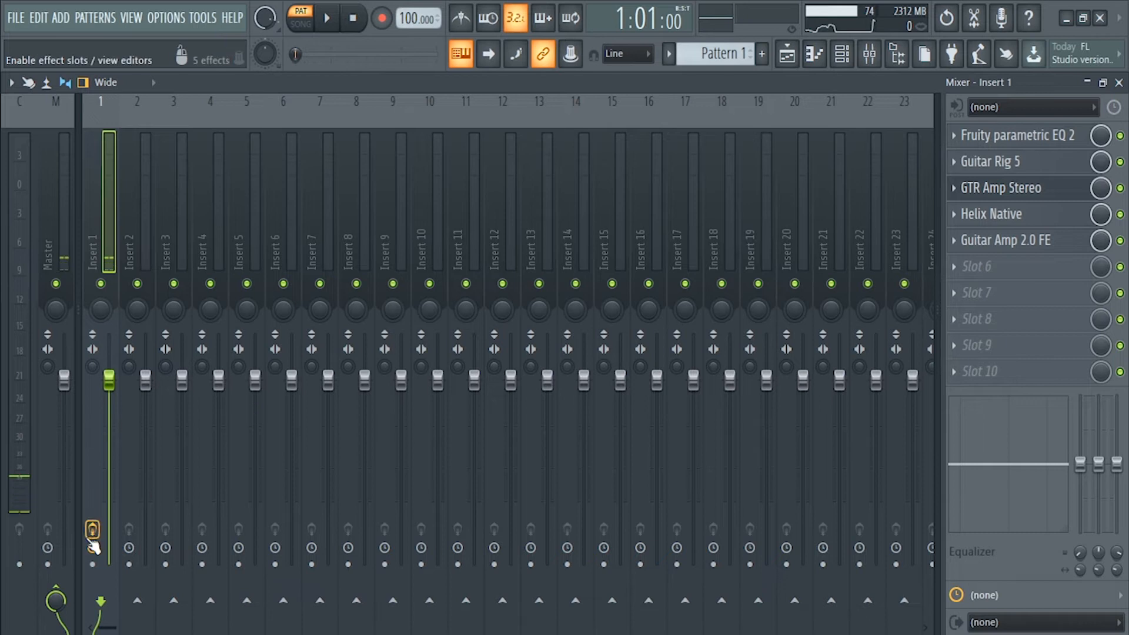
- Play test notes on the Kontakt #2 channel and on the Xpand!2 channel in the channel rack
{"action": "left_click", "coordinate": [842, 54]}
{"action": "key", "text": "z"}
{"action": "key", "text": "z"}
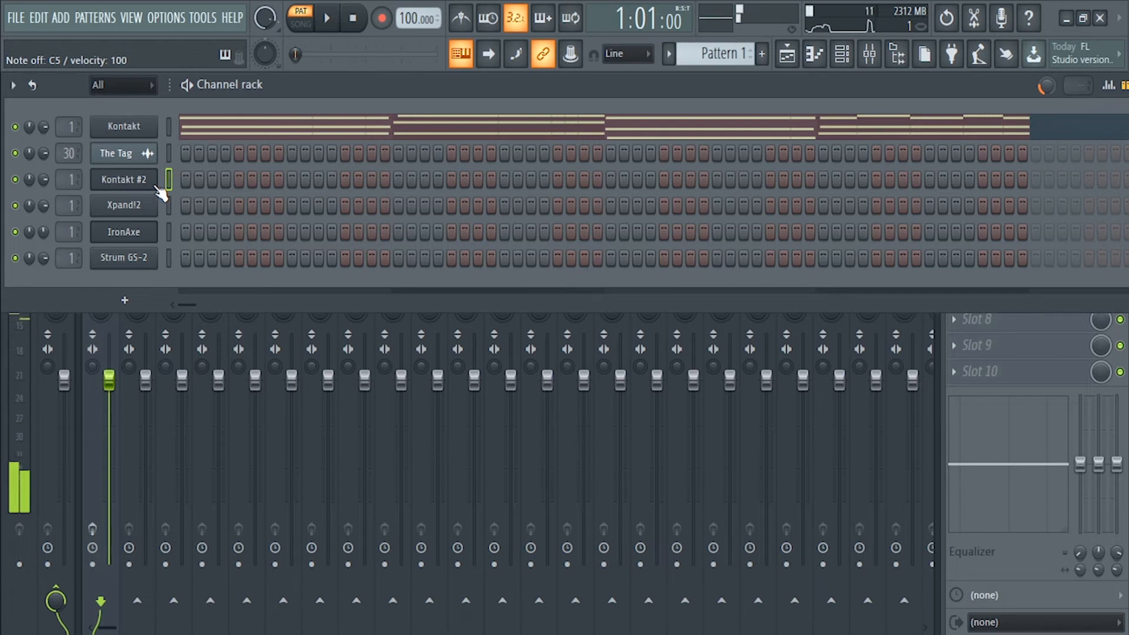
{"action": "left_click", "coordinate": [171, 210]}
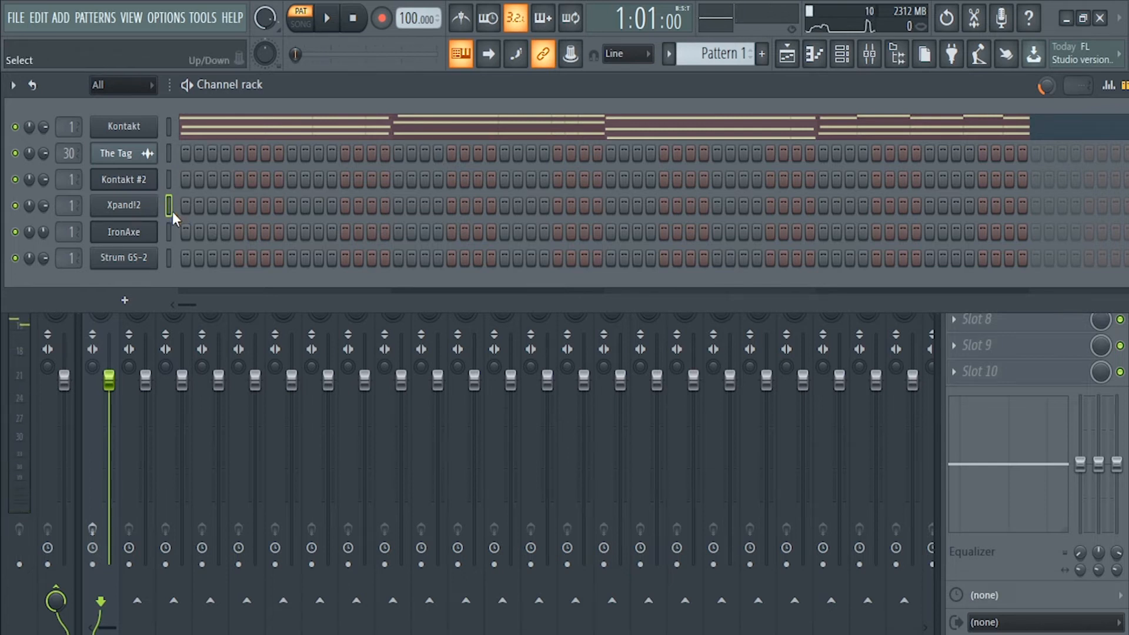
{"action": "key", "text": "z"}
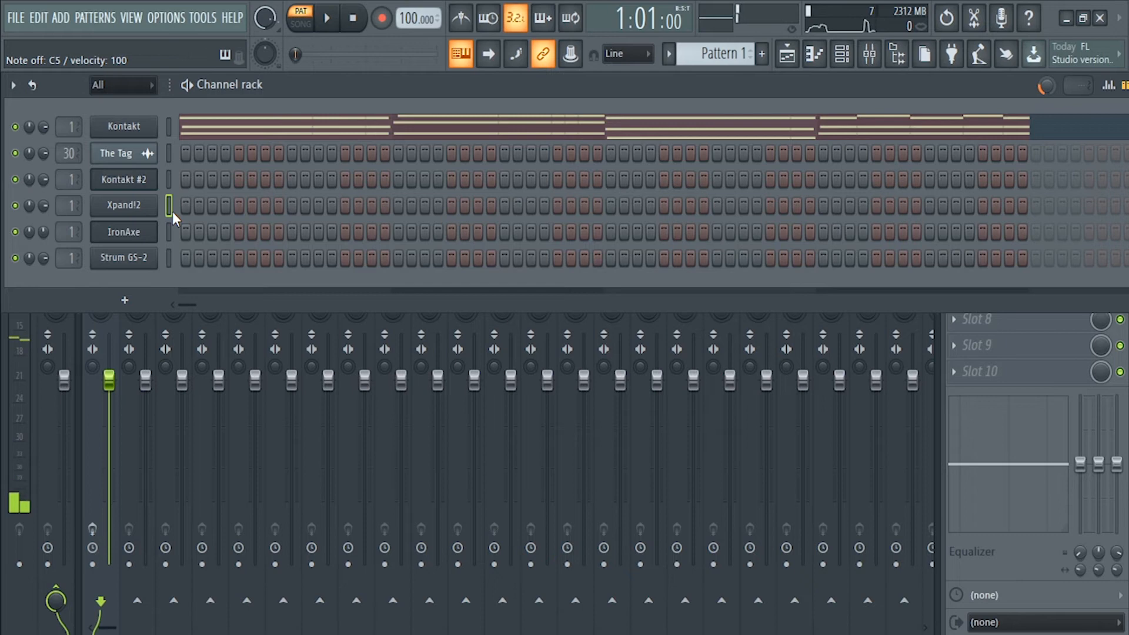
- Open the Xpand!2 instrument, inspect its Muted Electric guitar patch, and close it
{"action": "left_click", "coordinate": [129, 207]}
{"action": "left_click_drag", "start_coordinate": [283, 83], "coordinate": [468, 104]}
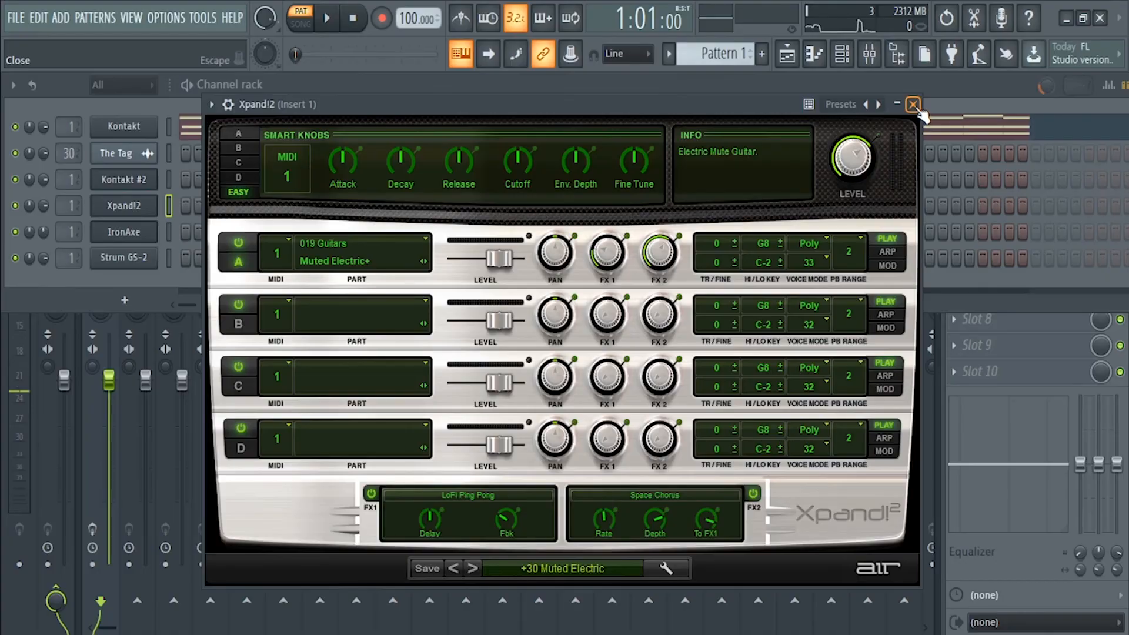
{"action": "left_click", "coordinate": [917, 109]}
- Bring up the IronAxe instrument and play two test notes on its keyboard
{"action": "key", "text": "alt+Tab"}
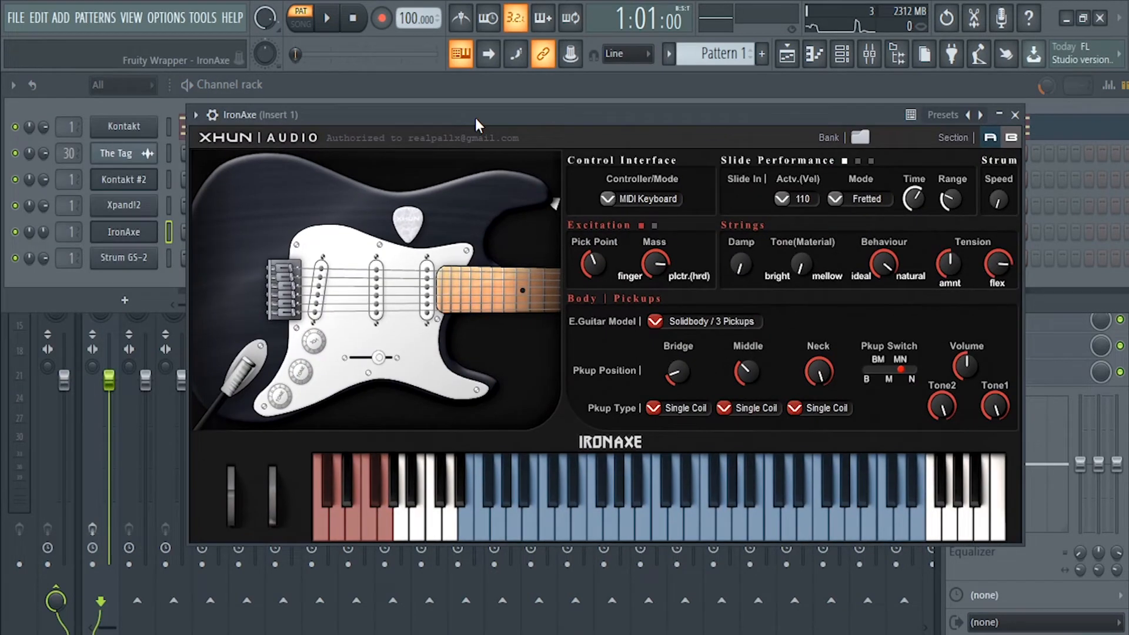
{"action": "left_click", "coordinate": [768, 517]}
{"action": "left_click", "coordinate": [710, 520]}
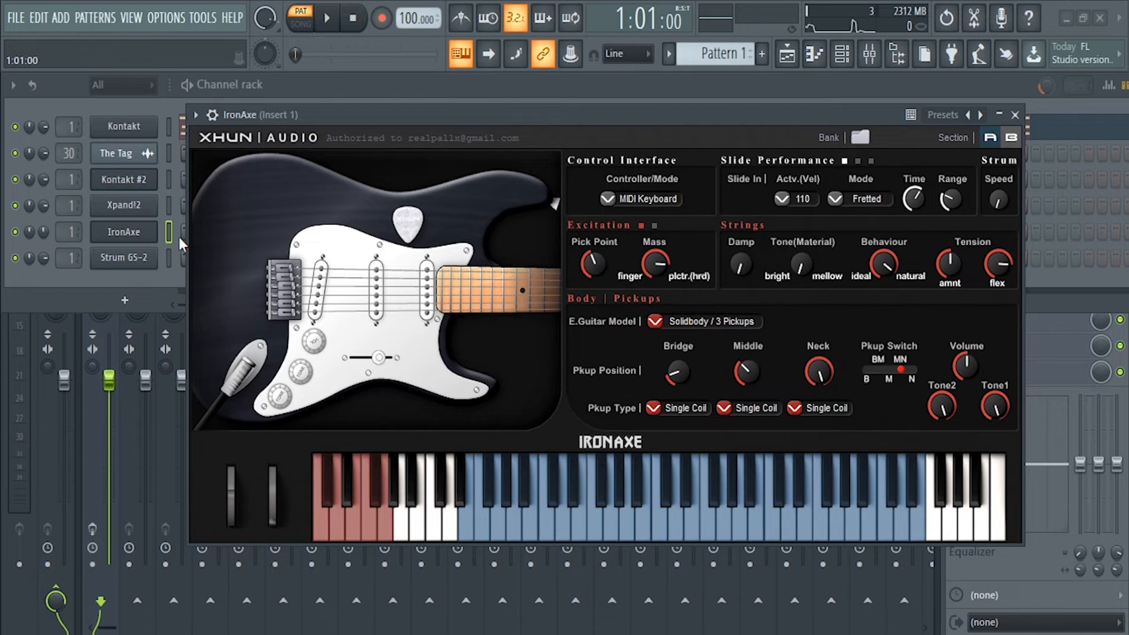
- Move the chord notes from the first Kontakt channel to the IronAxe channel and play the pattern through it
{"action": "left_click", "coordinate": [815, 54]}
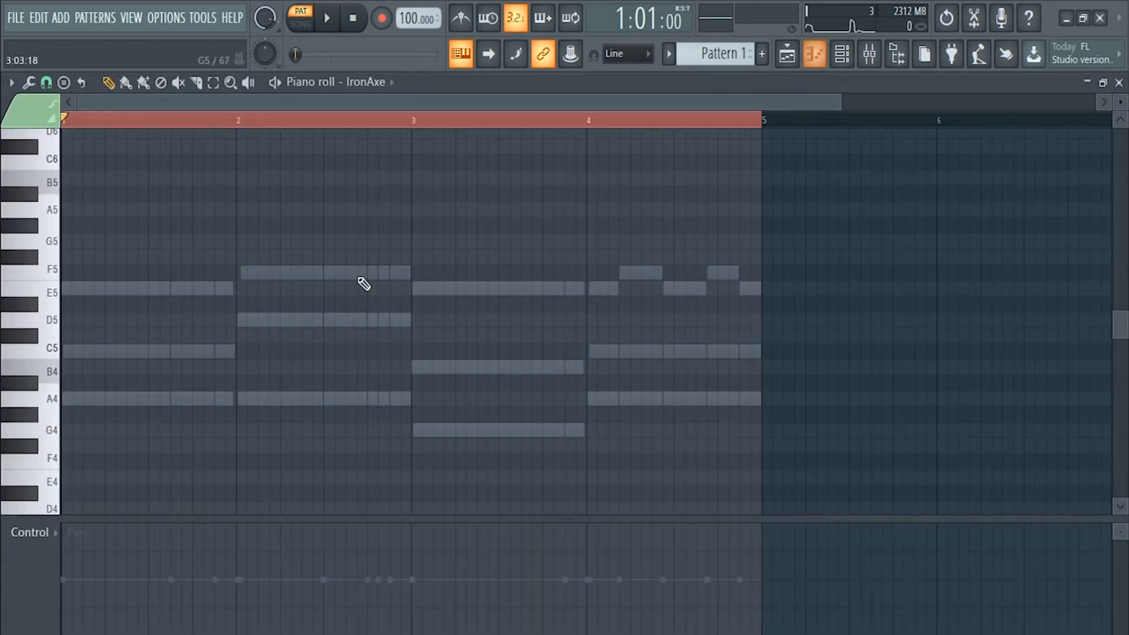
{"action": "left_click", "coordinate": [851, 59]}
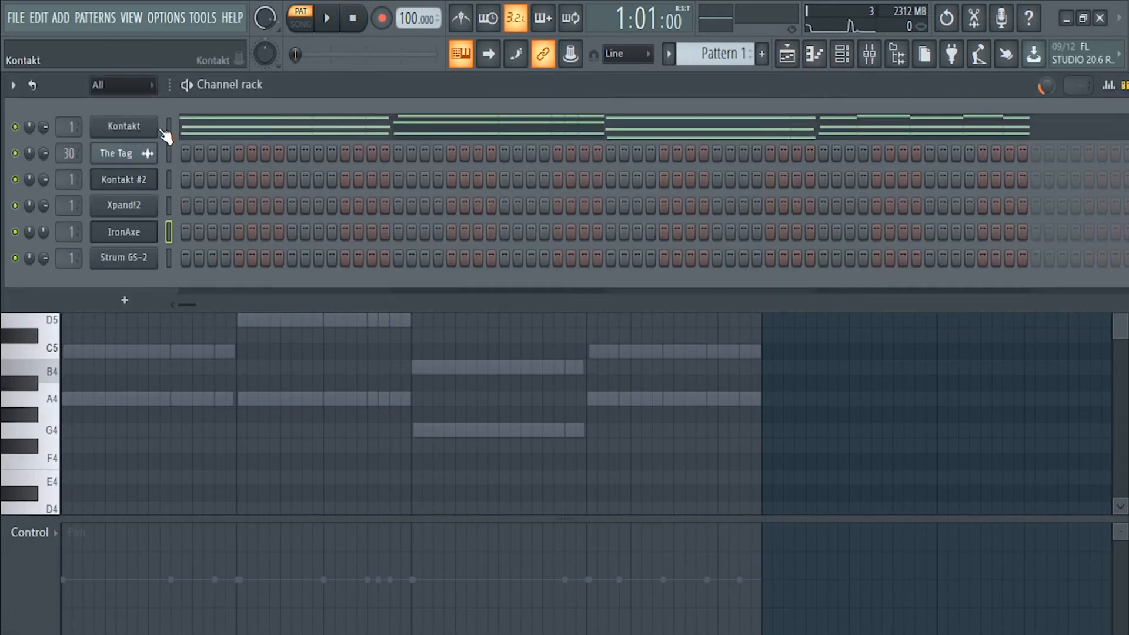
{"action": "key", "text": "ctrl+x"}
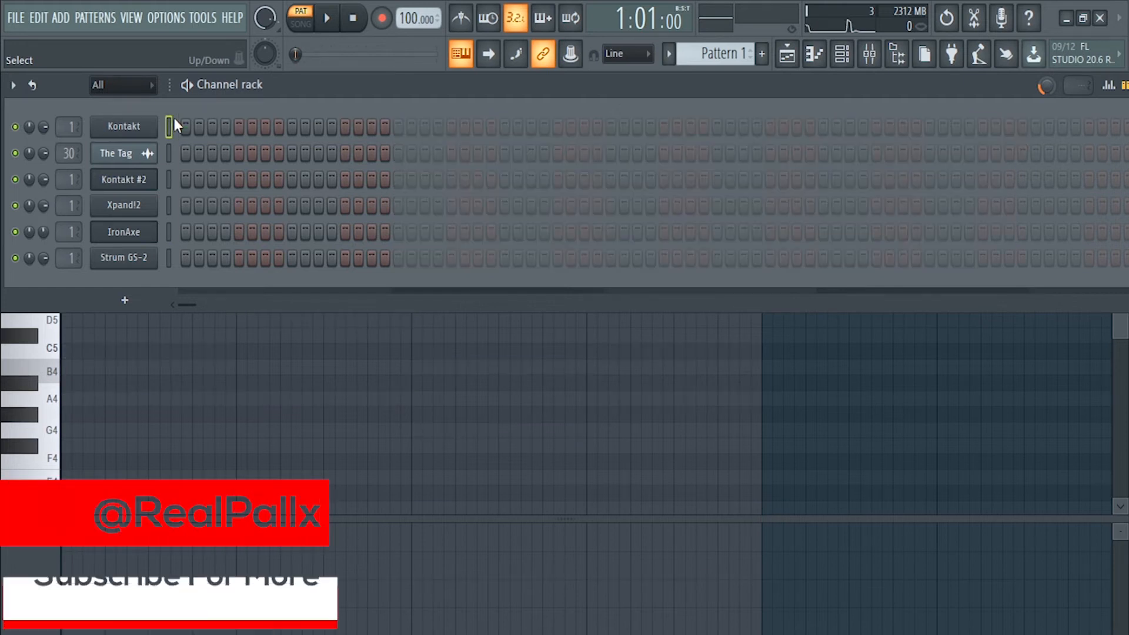
{"action": "double_click", "coordinate": [172, 121]}
{"action": "left_click", "coordinate": [170, 231]}
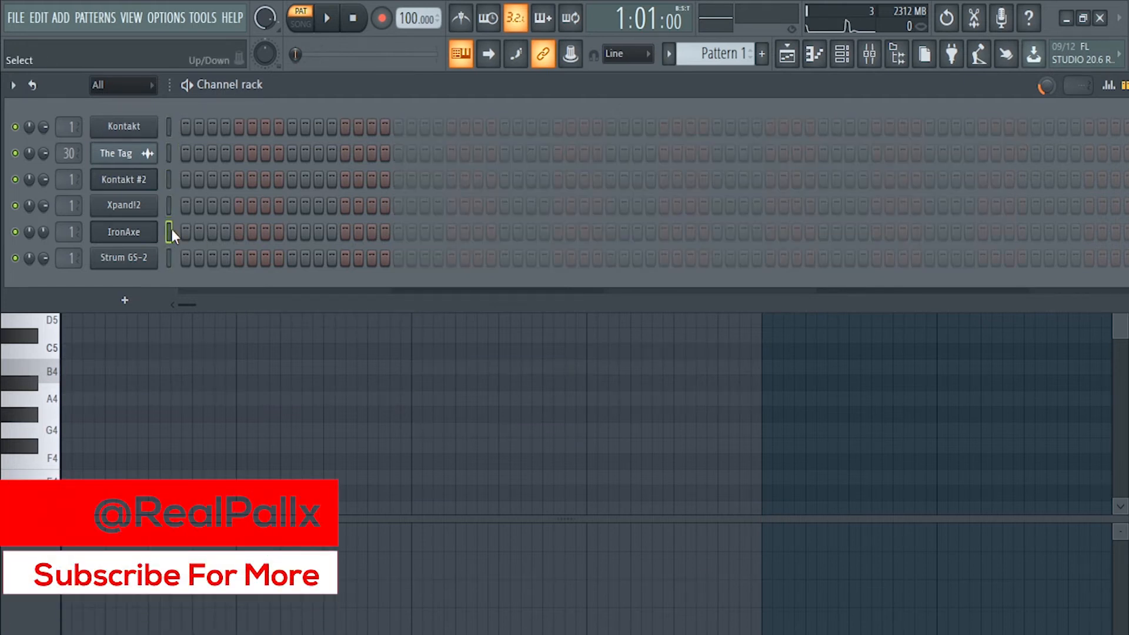
{"action": "key", "text": "ctrl+v"}
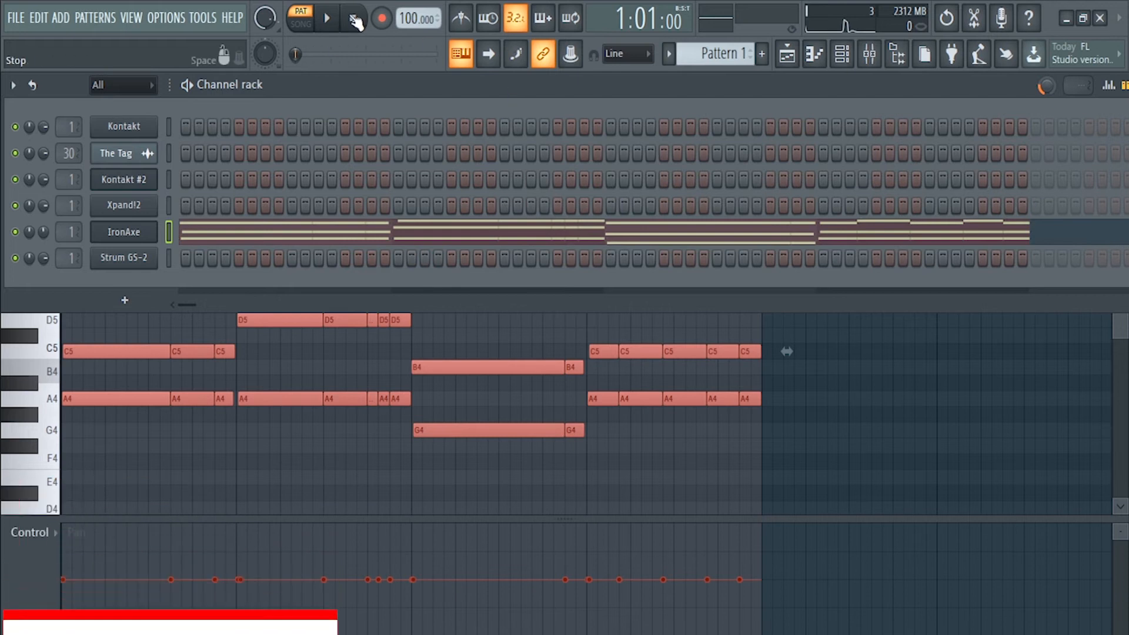
{"action": "left_click", "coordinate": [327, 18]}
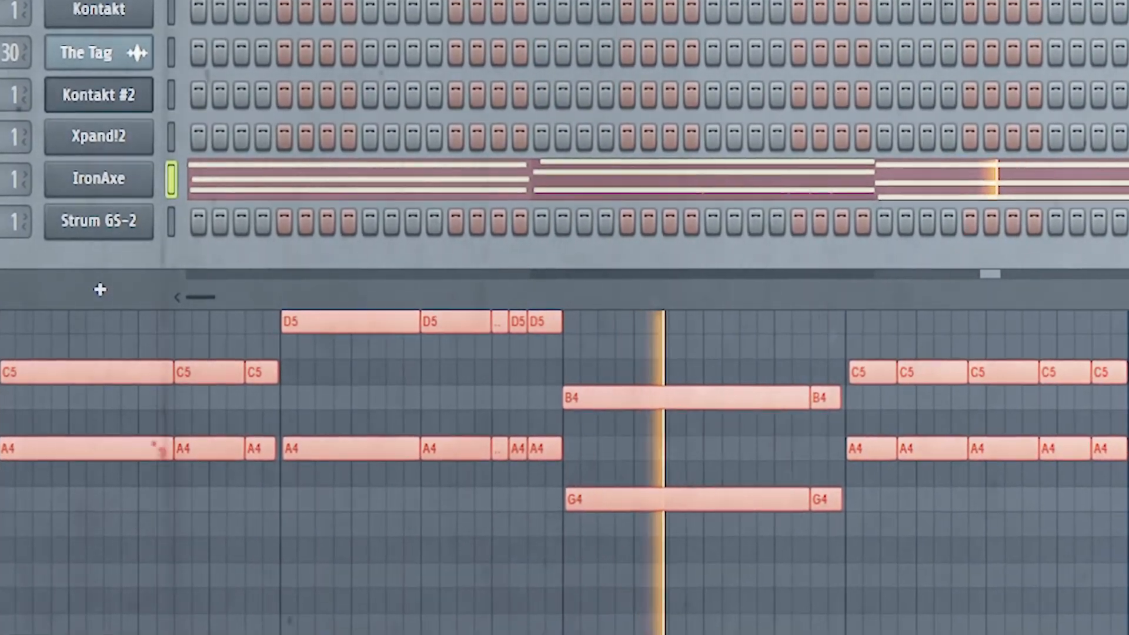
{"action": "left_click", "coordinate": [353, 19]}
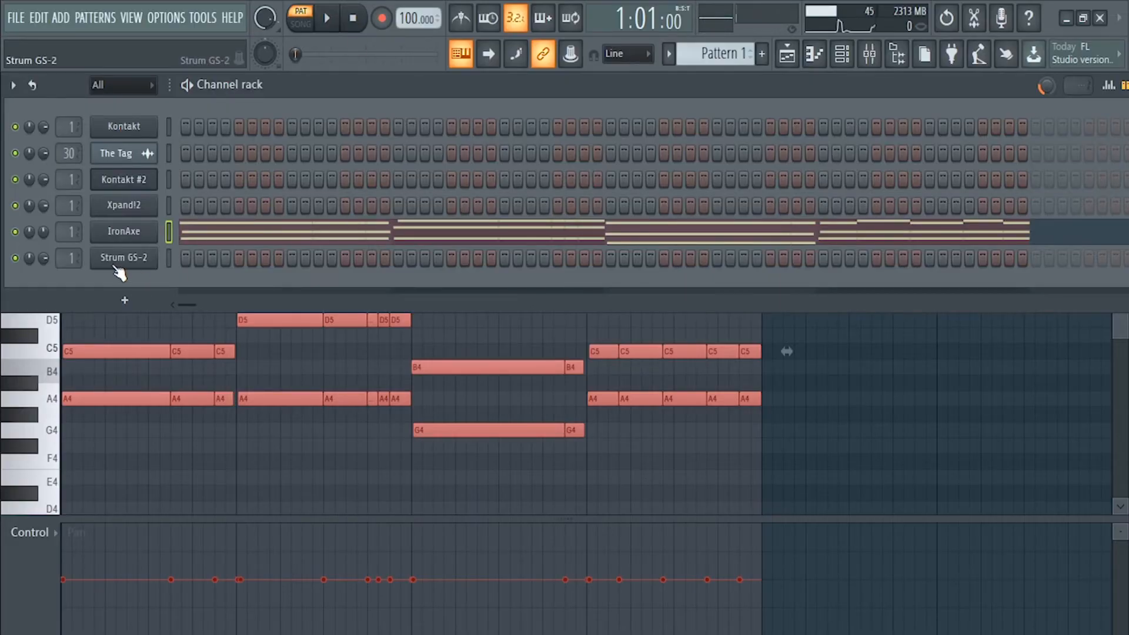
- Open the Strum GS-2 instrument, inspect its Acoustic Dreadnought program, and close it
{"action": "left_click", "coordinate": [150, 263]}
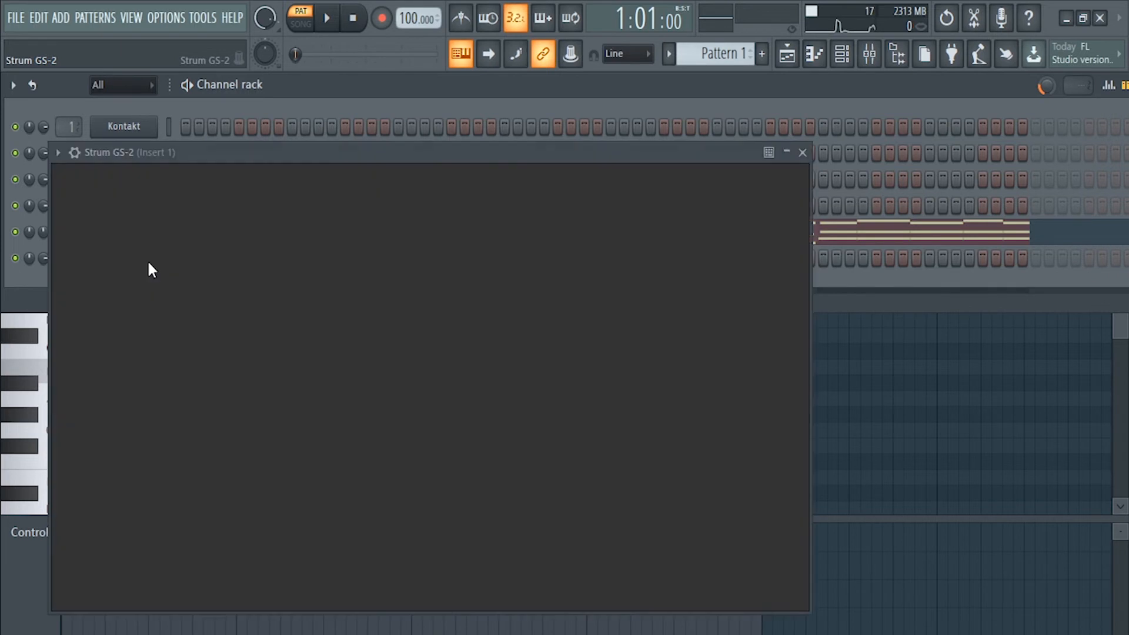
{"action": "left_click_drag", "start_coordinate": [267, 153], "coordinate": [403, 123]}
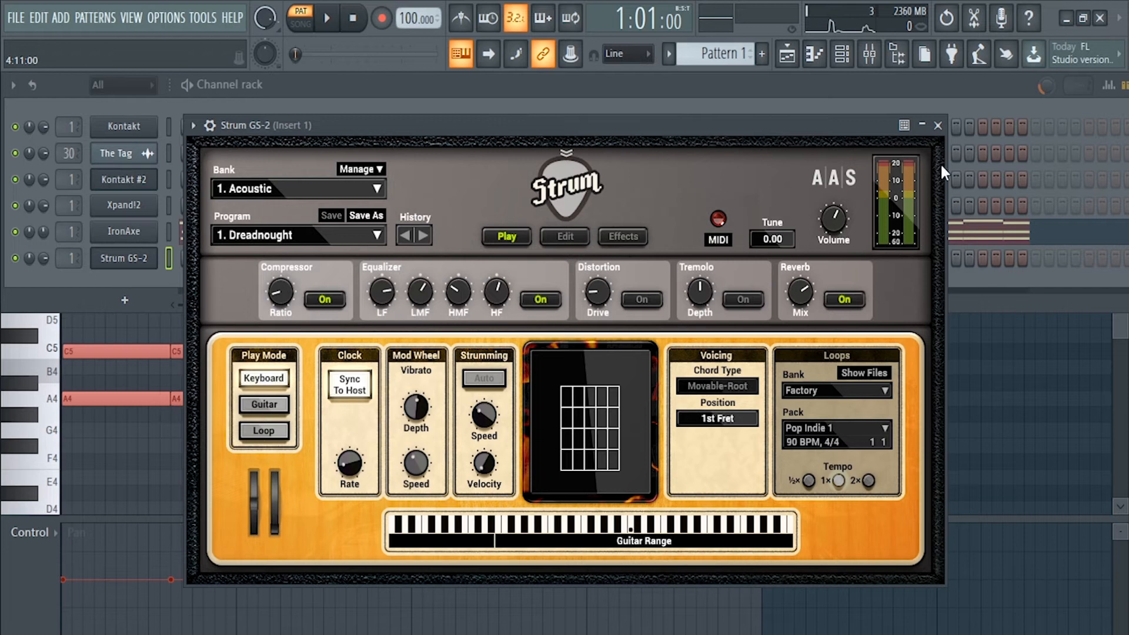
{"action": "left_click", "coordinate": [938, 126]}
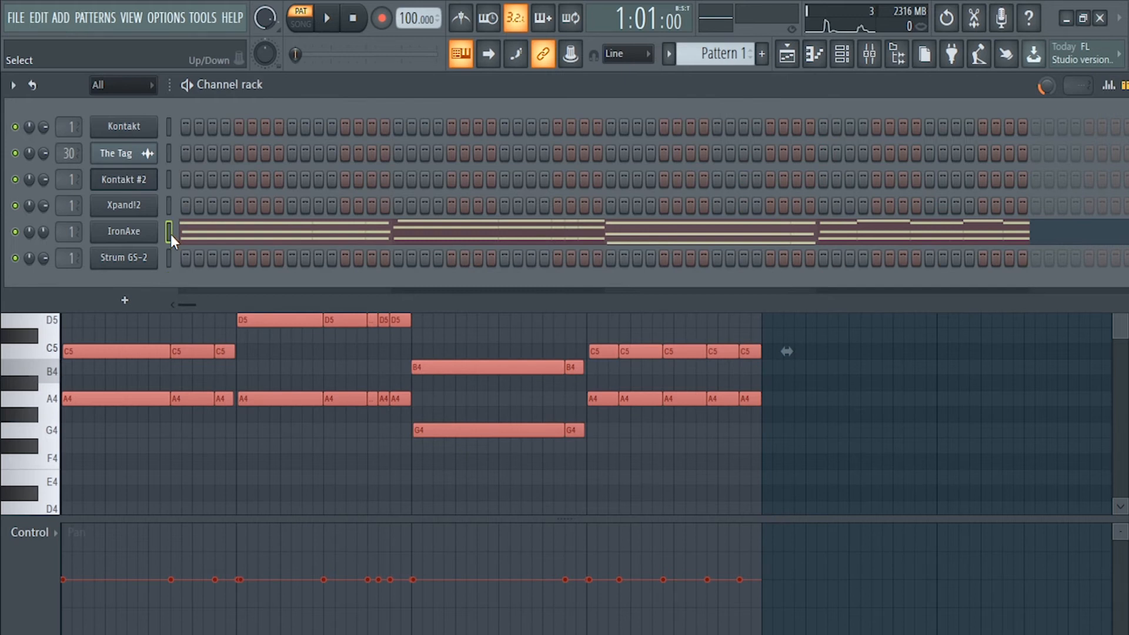
- Try to cut the IronAxe chord notes and paste them with the Strum GS-2 channel selected
{"action": "key", "text": "ctrl+x"}
{"action": "left_click", "coordinate": [171, 264]}
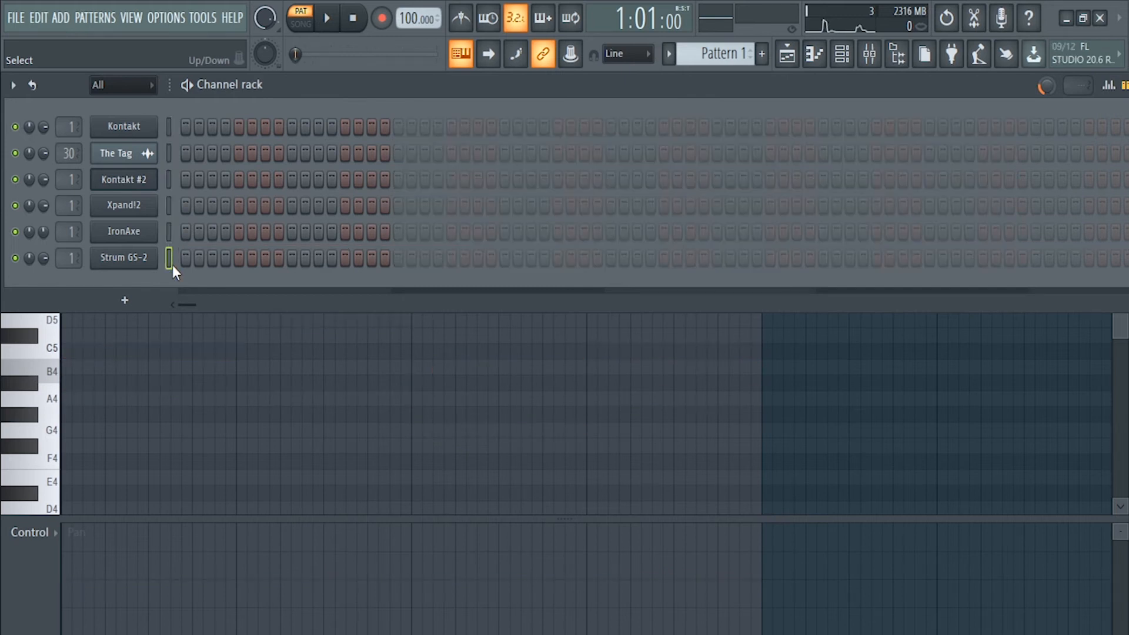
{"action": "left_click", "coordinate": [172, 265]}
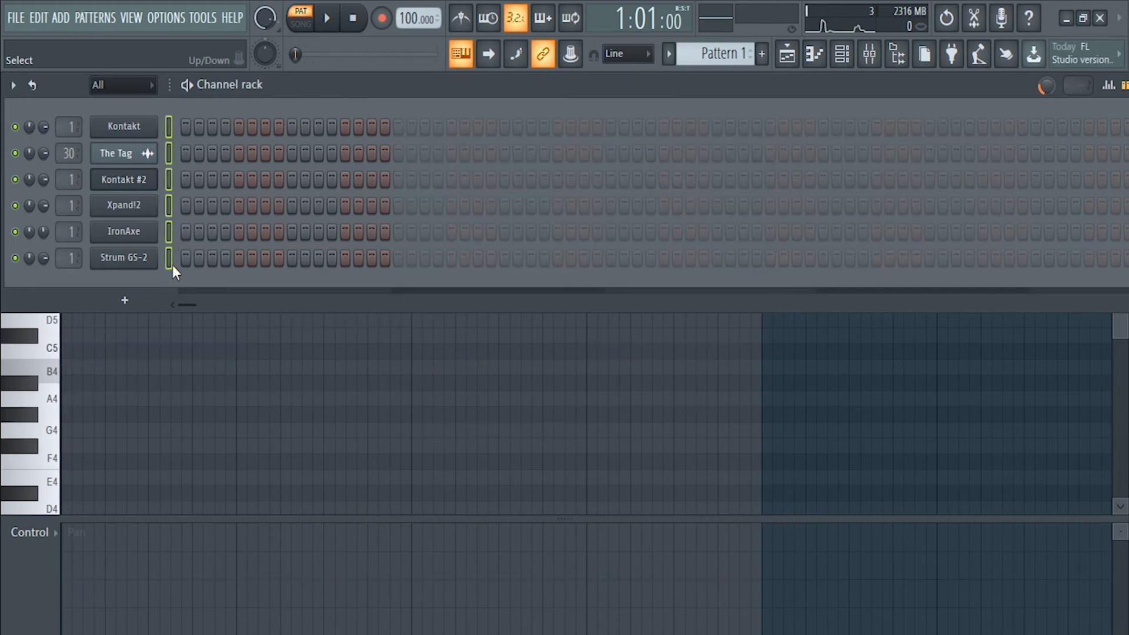
{"action": "key", "text": "ctrl+v"}
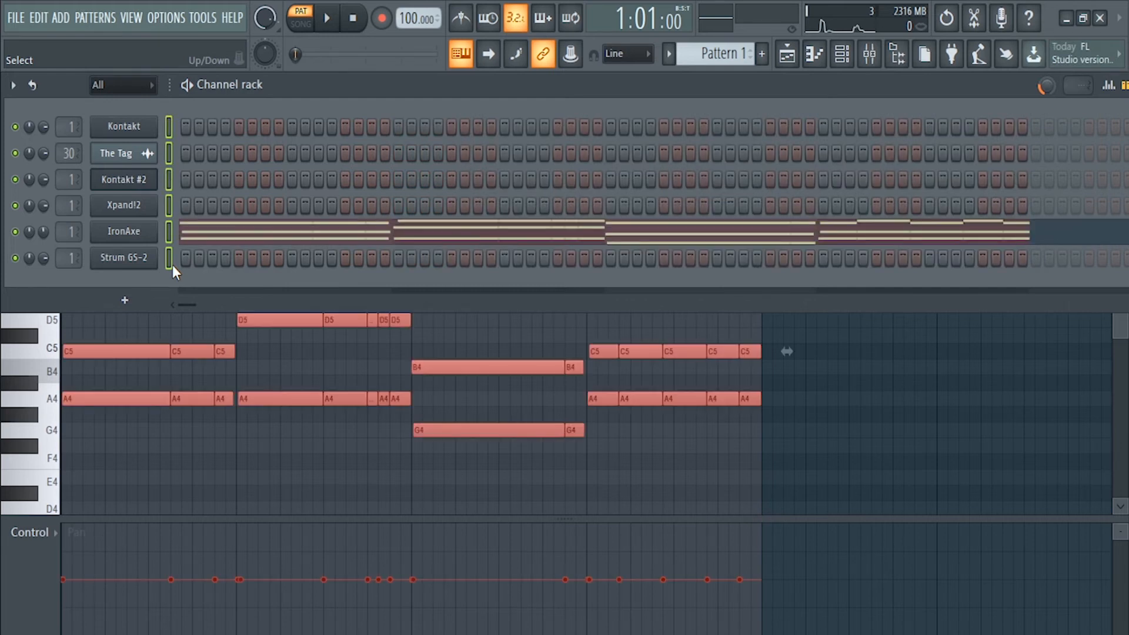
- Cut the chord notes from the IronAxe channel, paste them into the Strum GS-2 channel, and play the pattern
{"action": "right_click", "coordinate": [150, 232]}
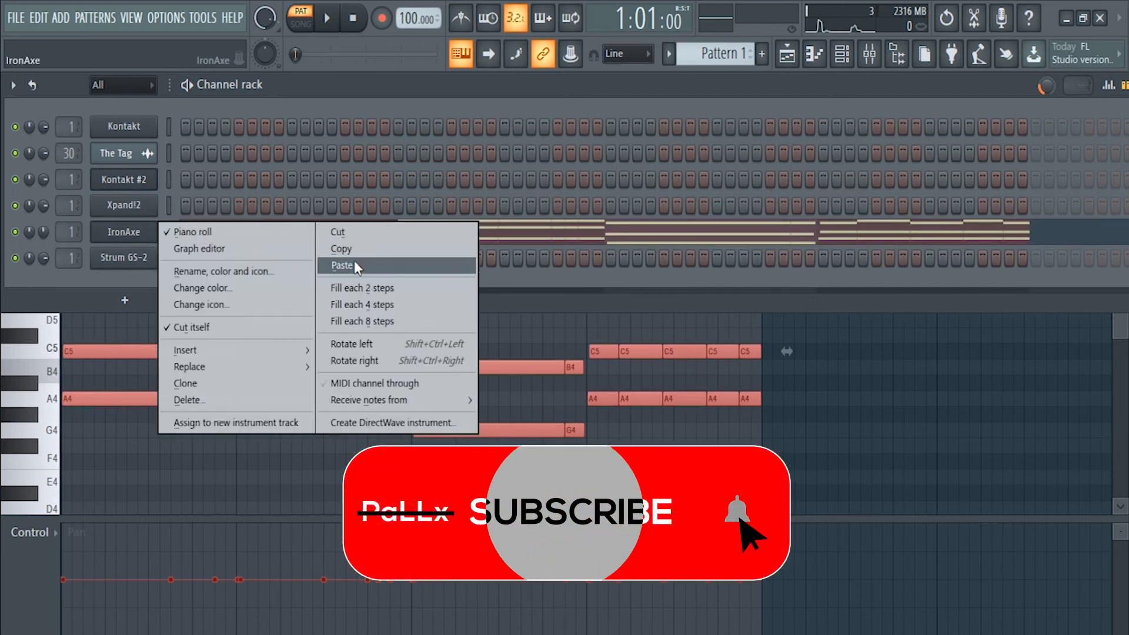
{"action": "left_click", "coordinate": [354, 232]}
{"action": "right_click", "coordinate": [140, 258]}
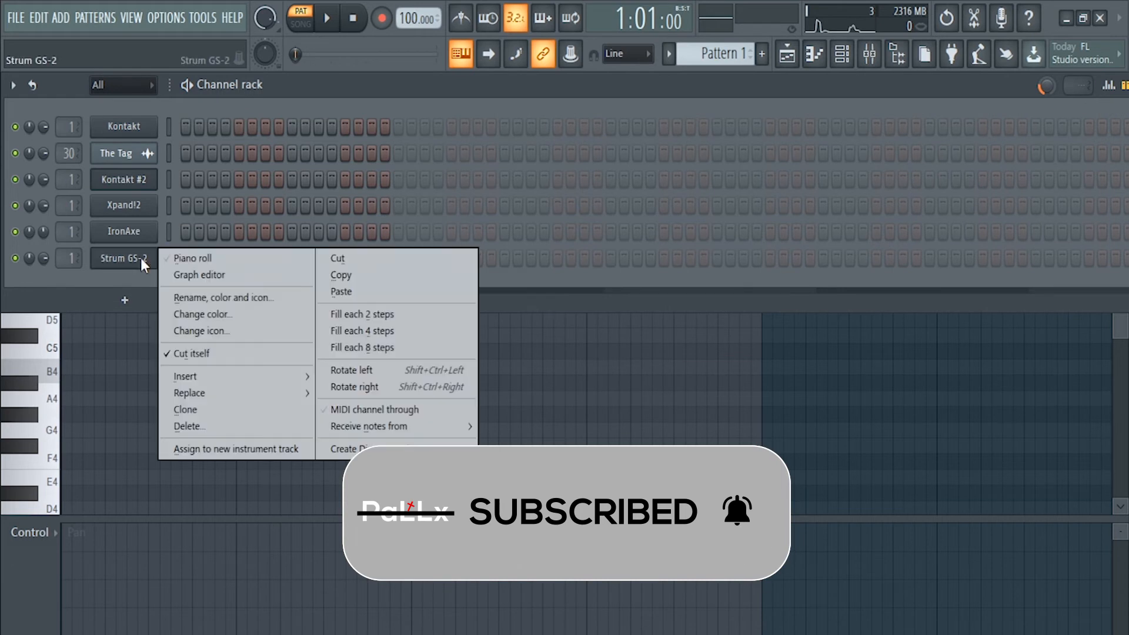
{"action": "left_click", "coordinate": [354, 291]}
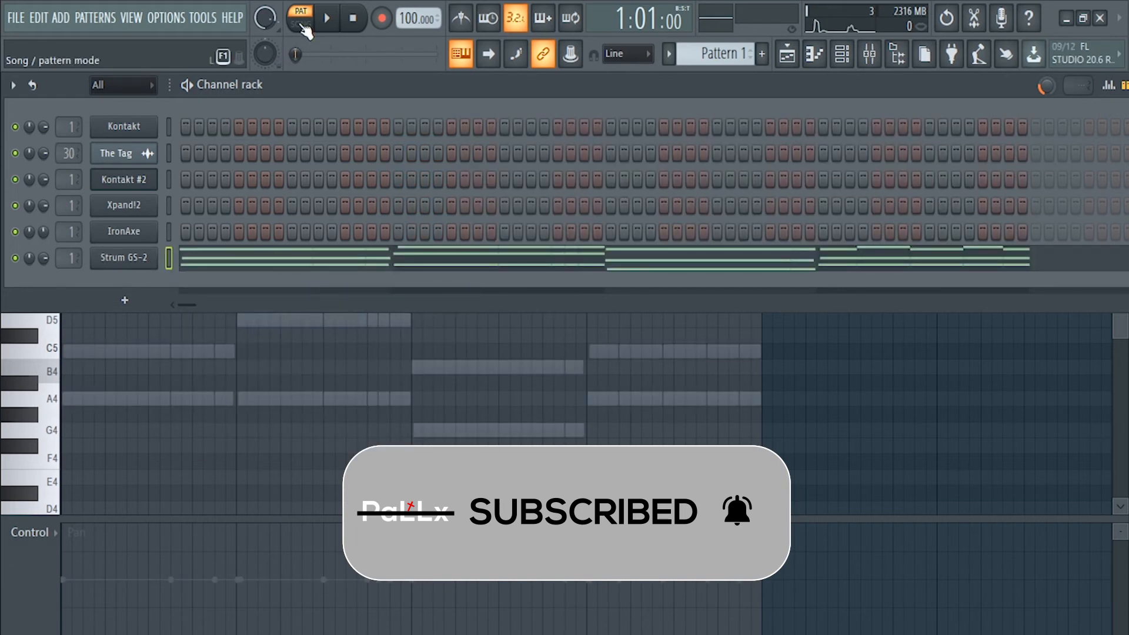
{"action": "left_click", "coordinate": [329, 27]}
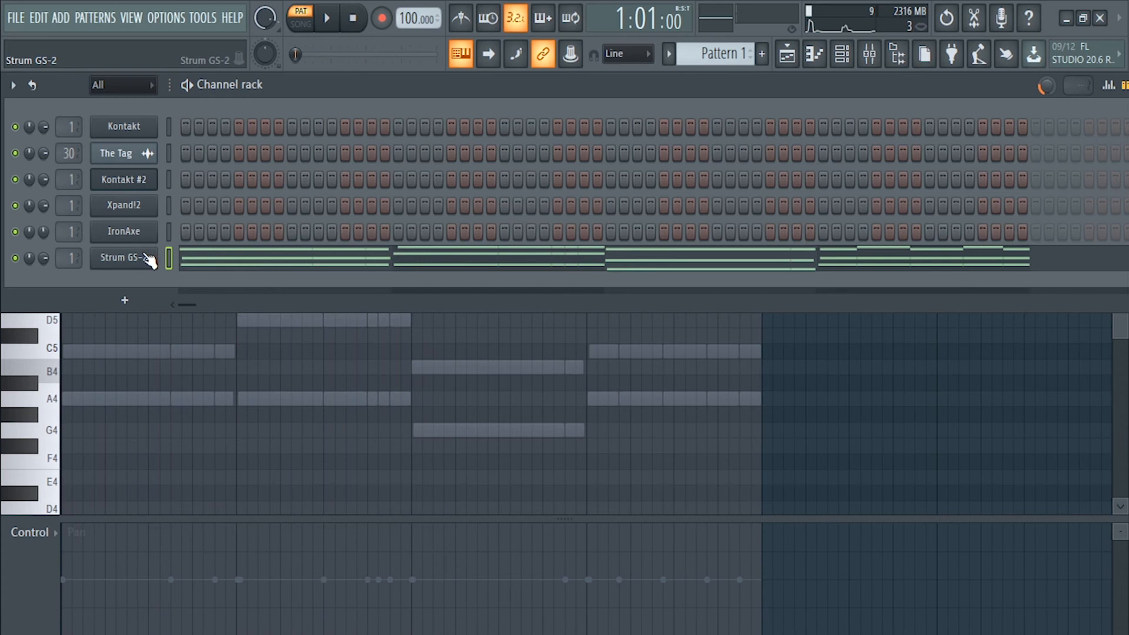
- Set the Strum GS-2 play mode to Loop and play the chord pattern through it
{"action": "left_click", "coordinate": [149, 259]}
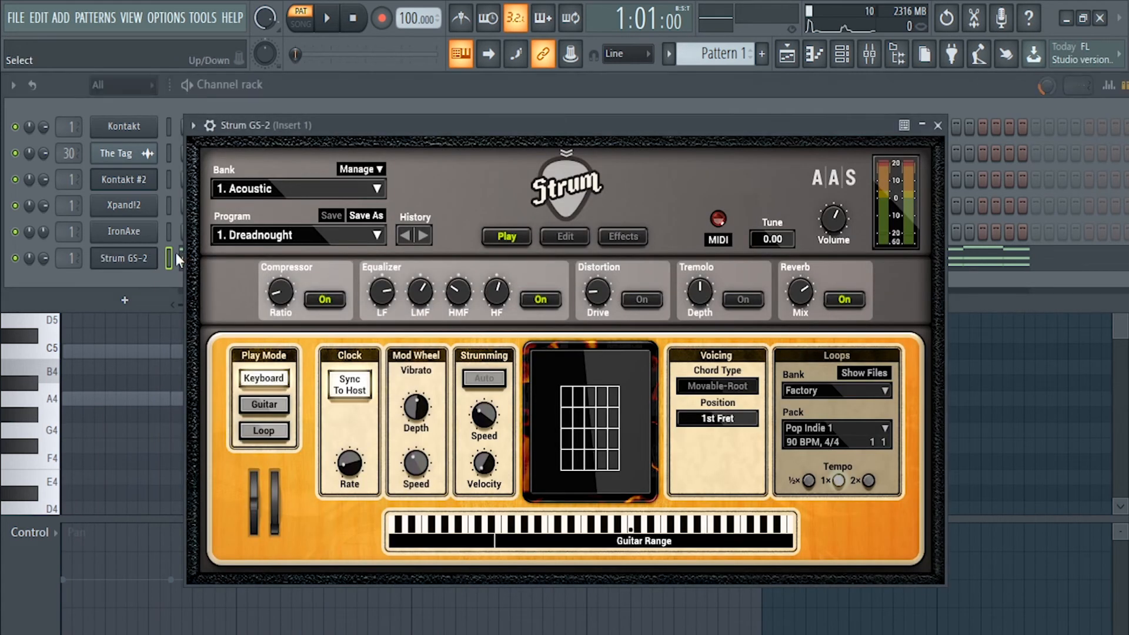
{"action": "left_click", "coordinate": [277, 431]}
{"action": "left_click", "coordinate": [328, 20]}
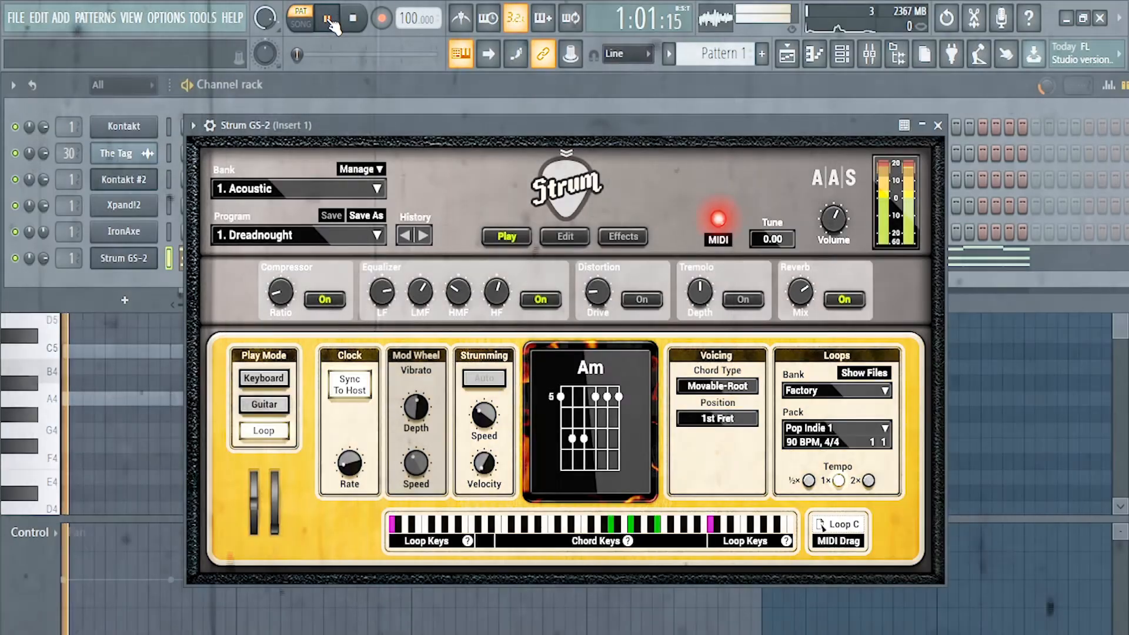